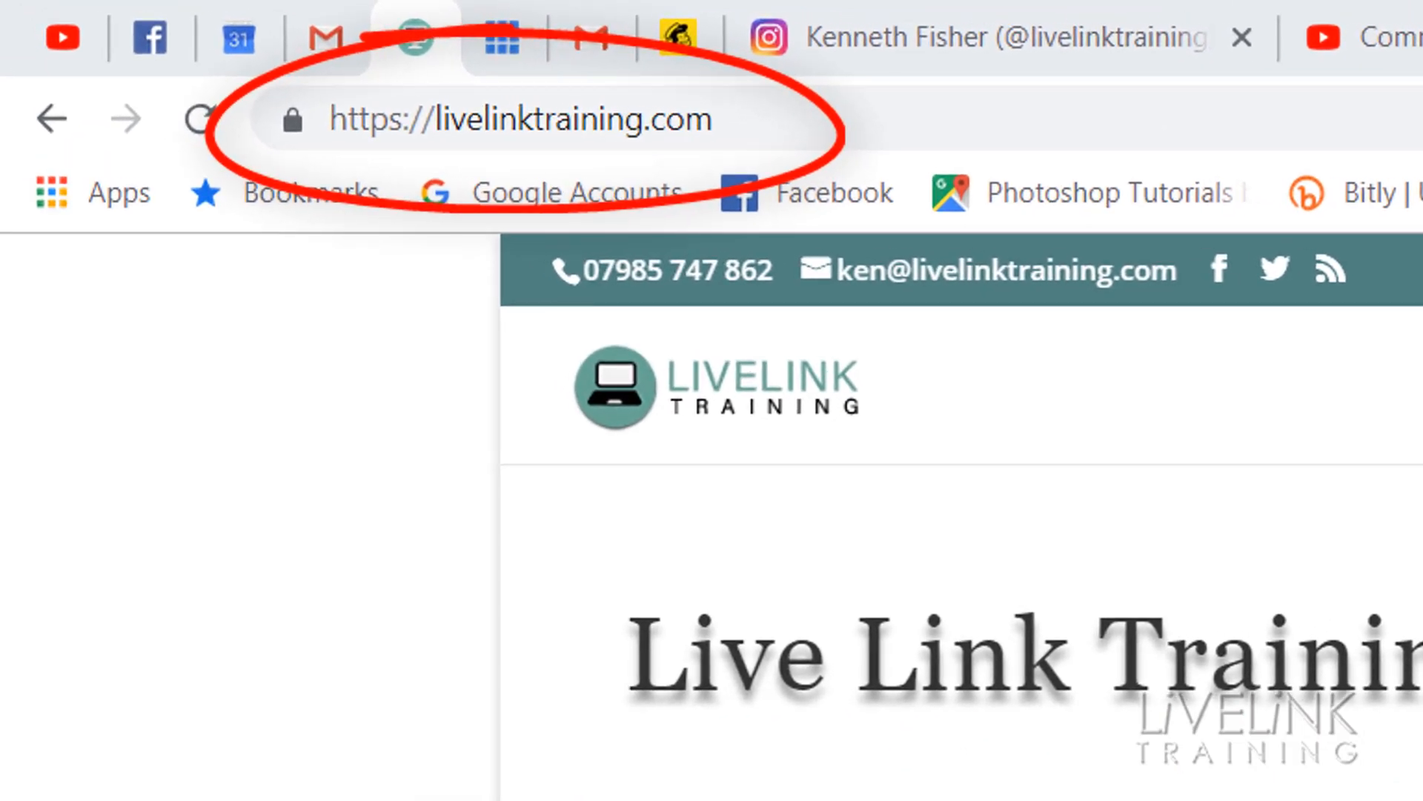
pyautogui.scroll(-15, 962, 631)
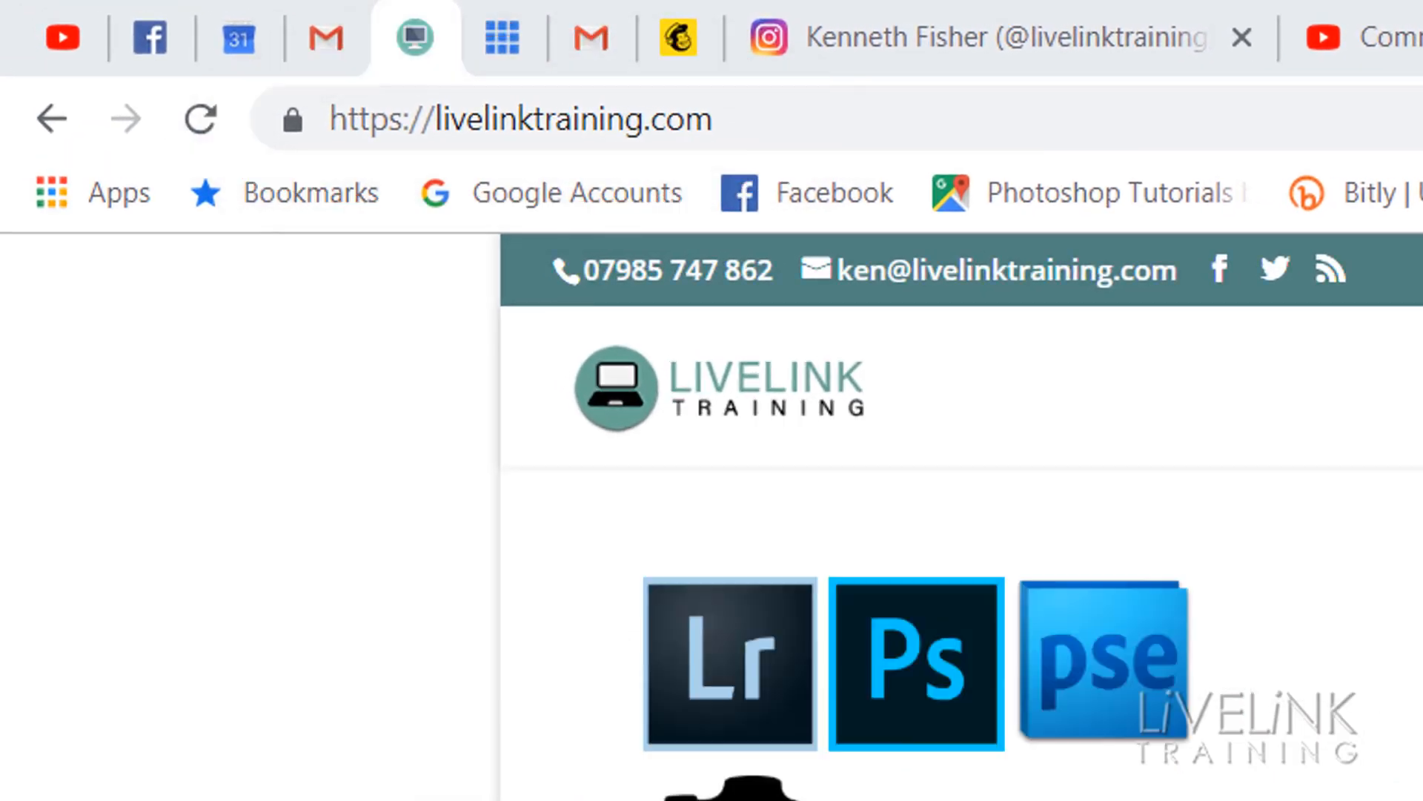
pyautogui.scroll(-10, 962, 630)
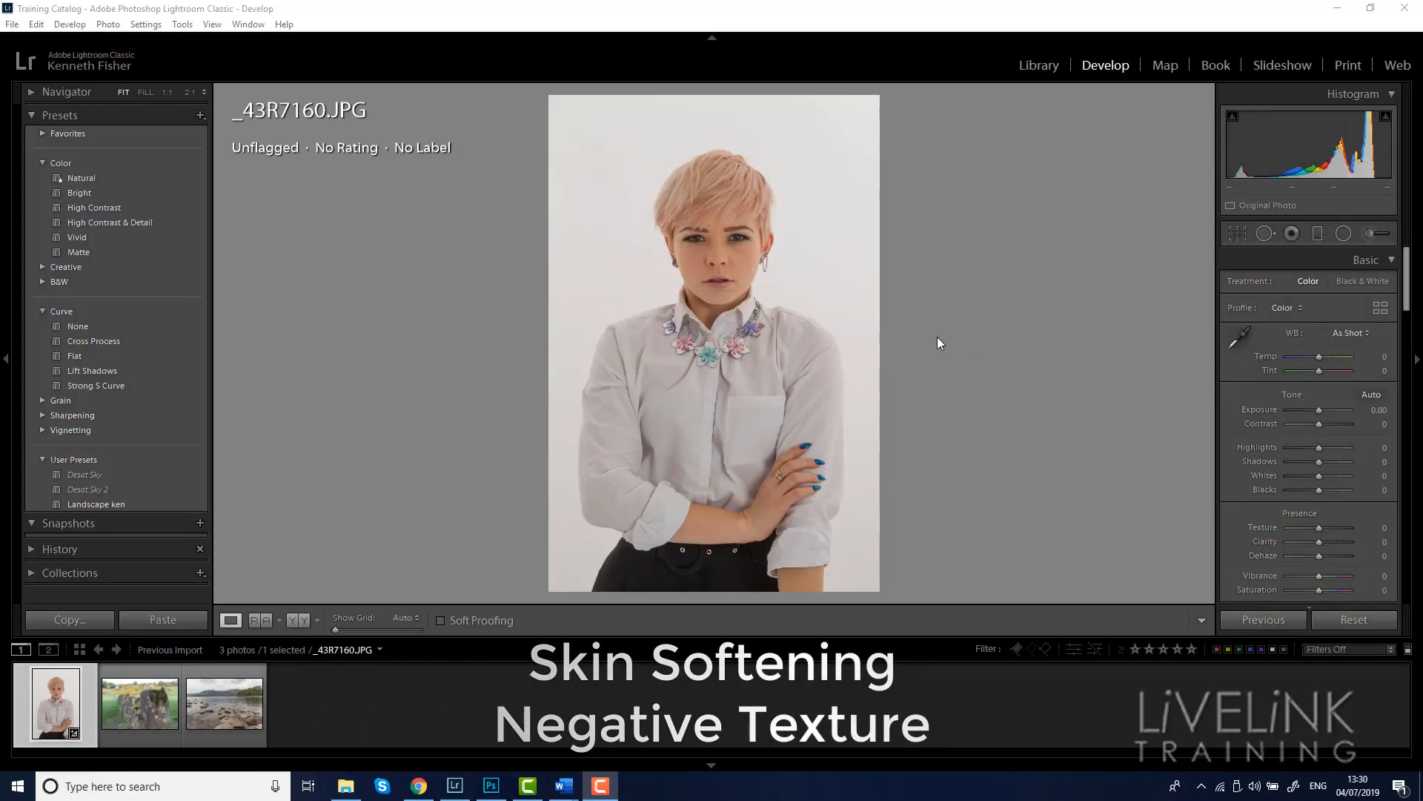
# Step: Try a Clarity of -29 on the portrait with the face enlarged to 2:1, and reset it to 0
pyautogui.click(188, 92)
pyautogui.moveTo(718, 372); pyautogui.dragTo(705, 302)
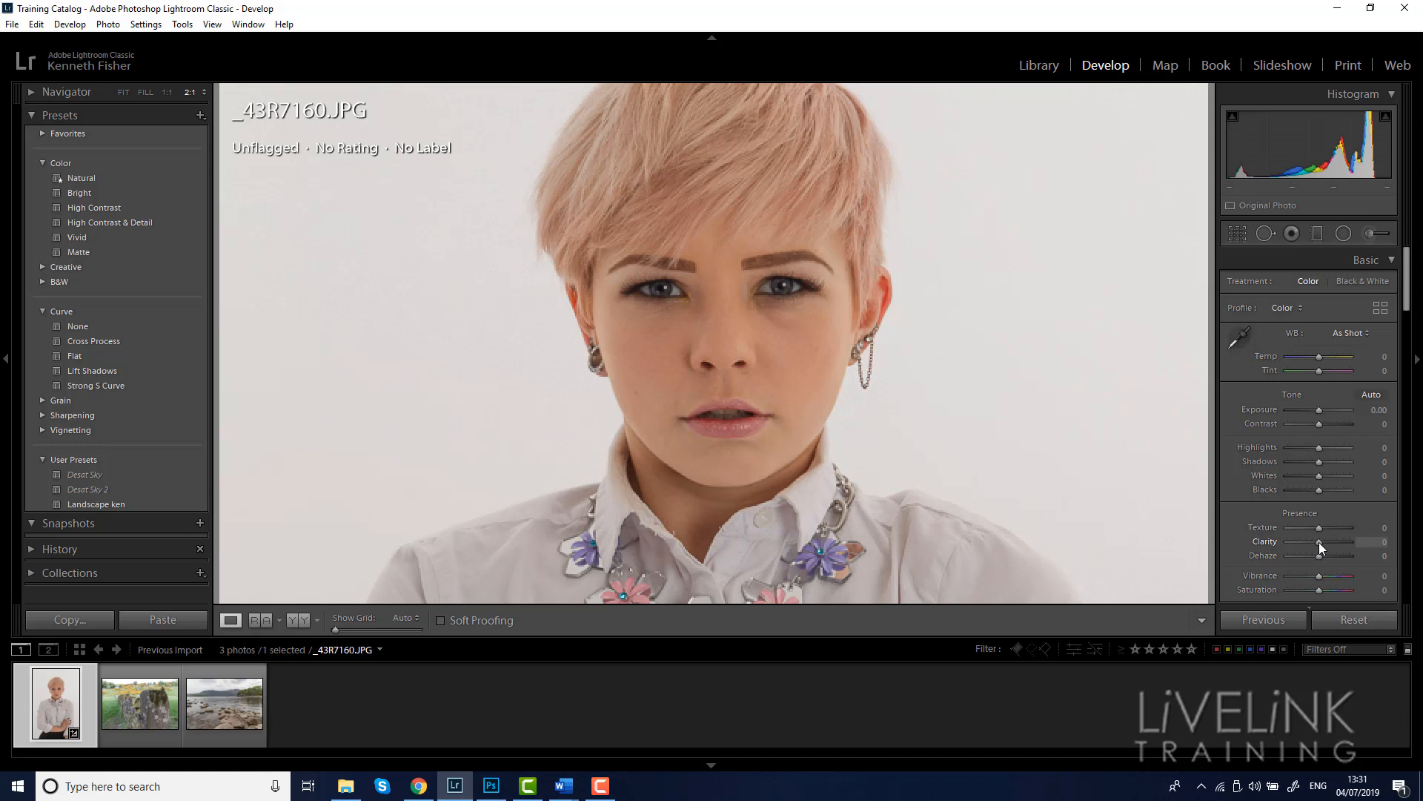
pyautogui.moveTo(1319, 541)
pyautogui.mouseDown()
pyautogui.moveTo(1278, 544)
pyautogui.moveTo(1310, 544)
pyautogui.mouseUp()
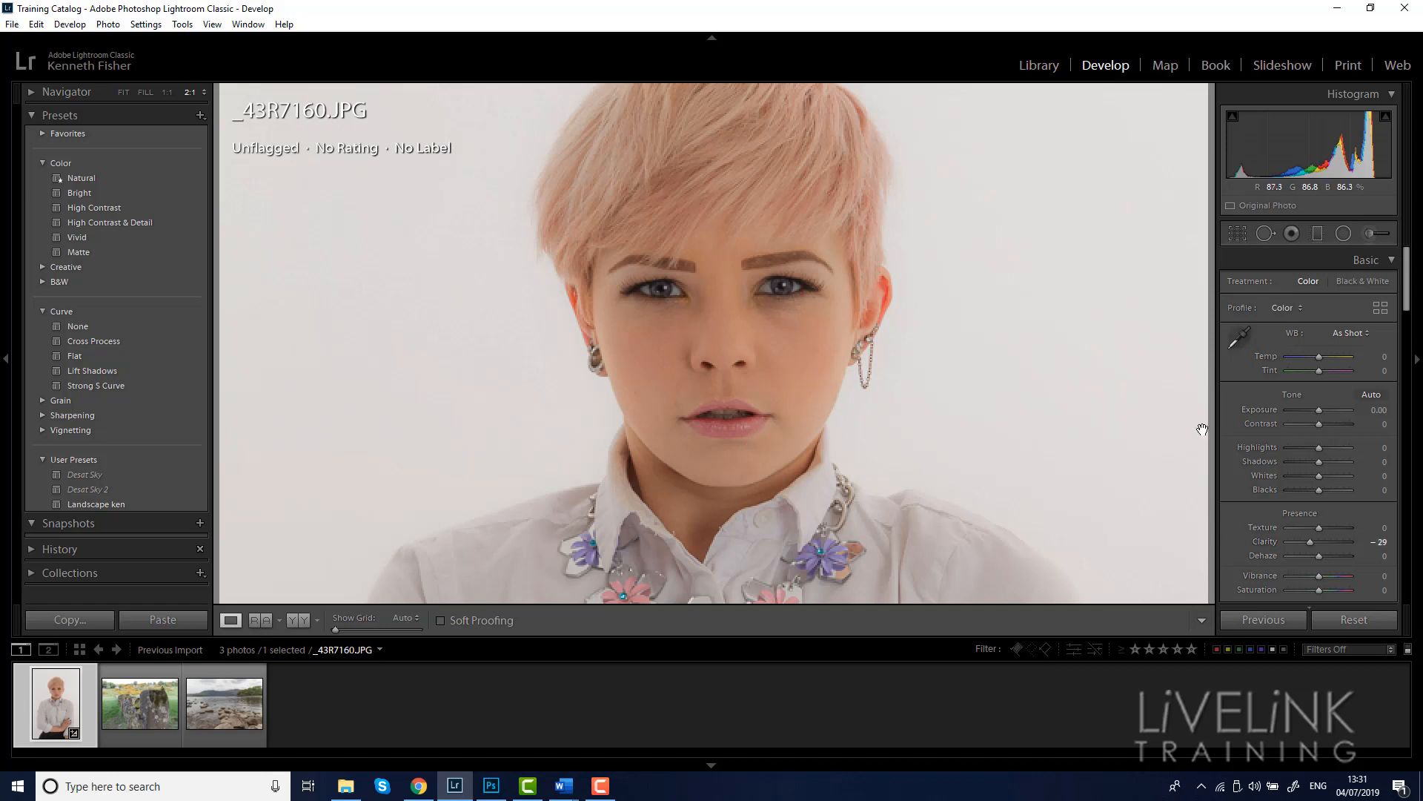
pyautogui.doubleClick(1311, 542)
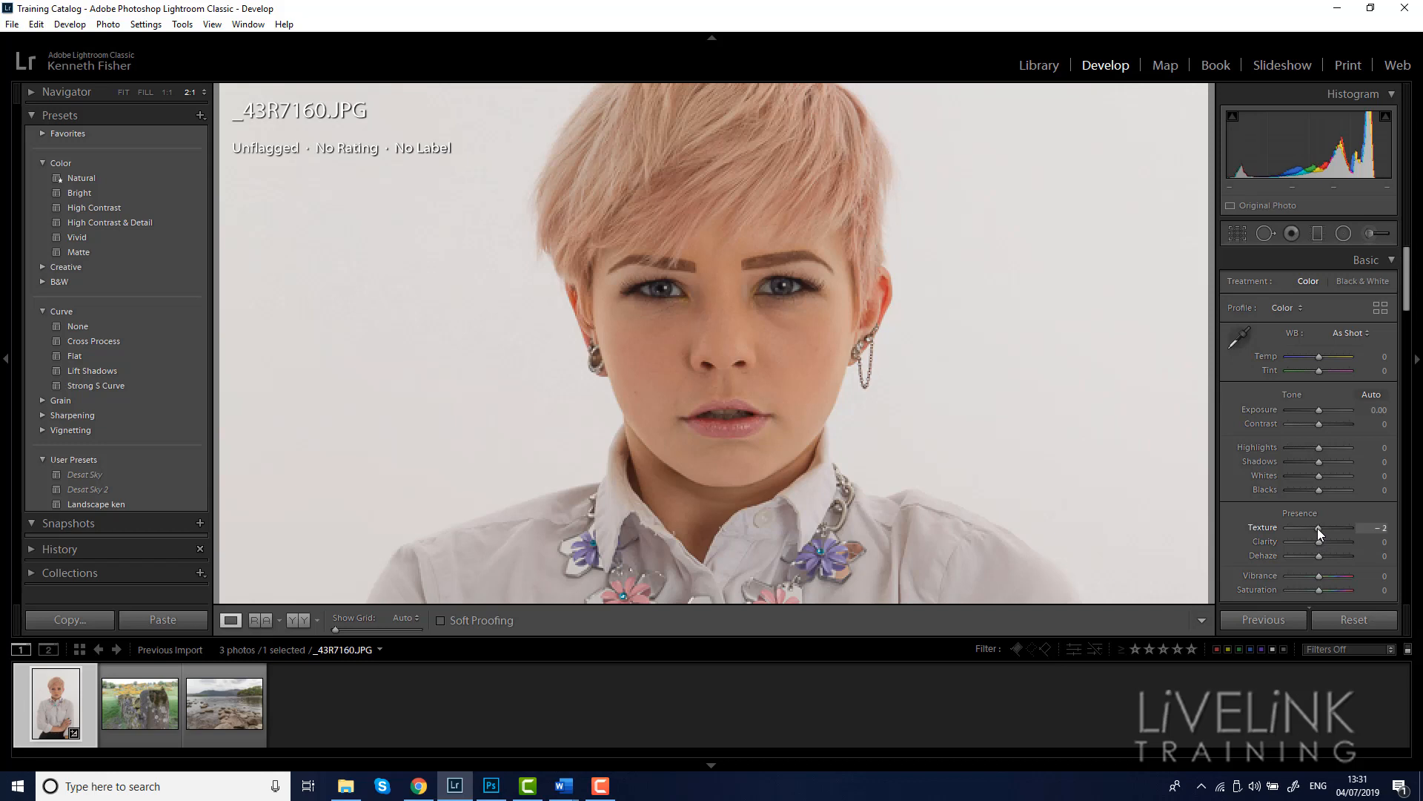
# Step: Try a global Texture of -100 on the whole portrait and reset the Texture to 0
pyautogui.moveTo(1297, 529); pyautogui.dragTo(1269, 531)
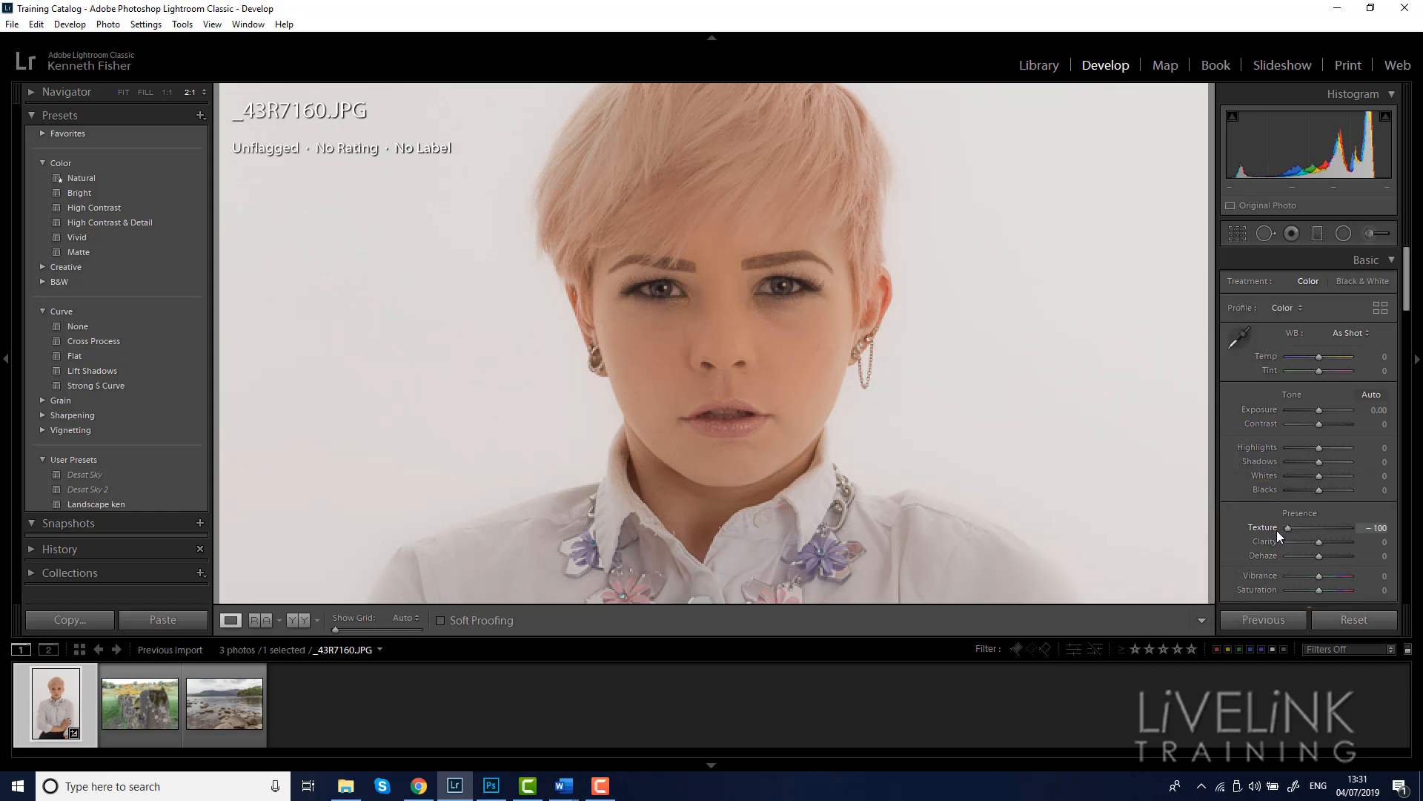
pyautogui.moveTo(1292, 531); pyautogui.dragTo(1318, 530)
pyautogui.doubleClick(1302, 530)
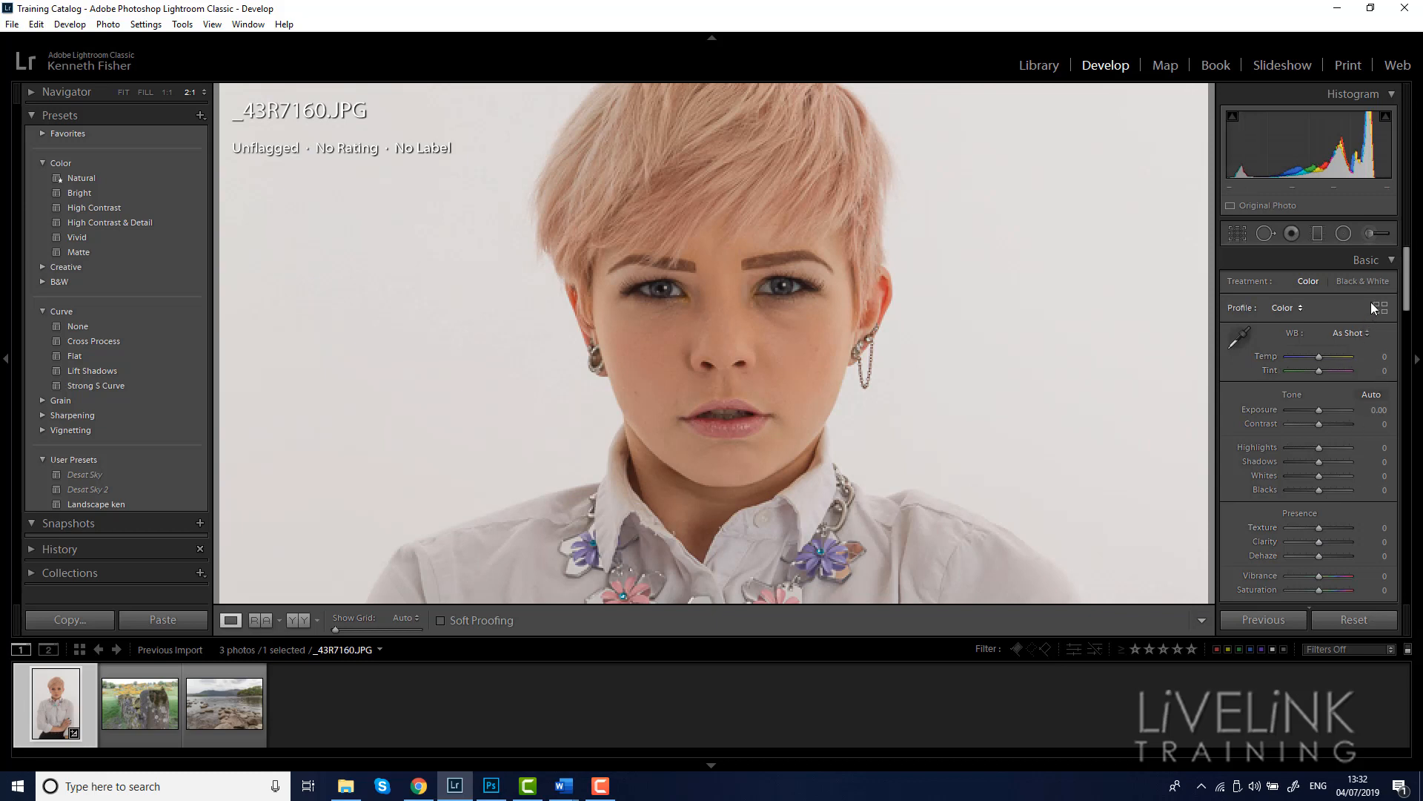
# Step: Paint an Adjustment Brush mask over the face and lips with Exposure set to 1.48
pyautogui.click(1376, 234)
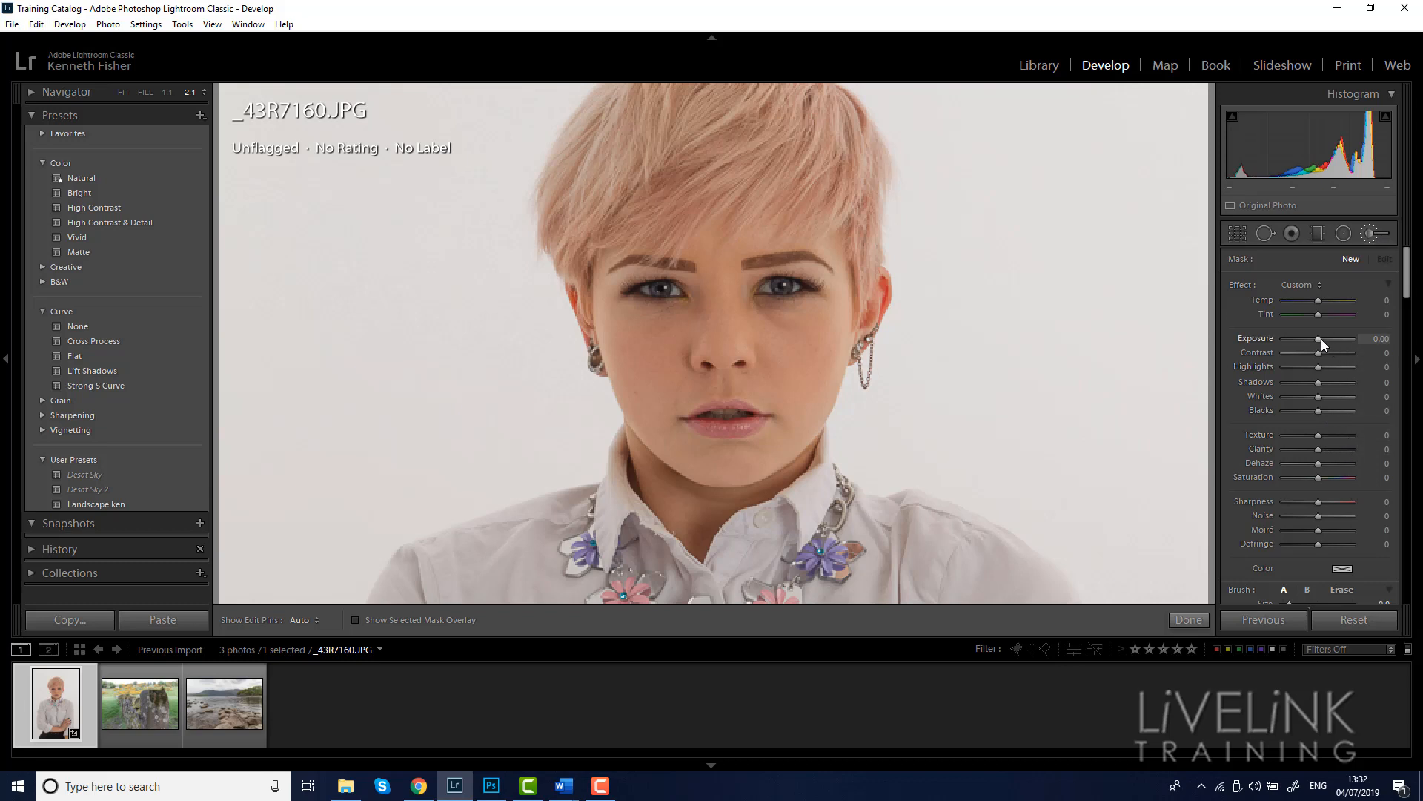
pyautogui.moveTo(1323, 340); pyautogui.dragTo(1332, 340)
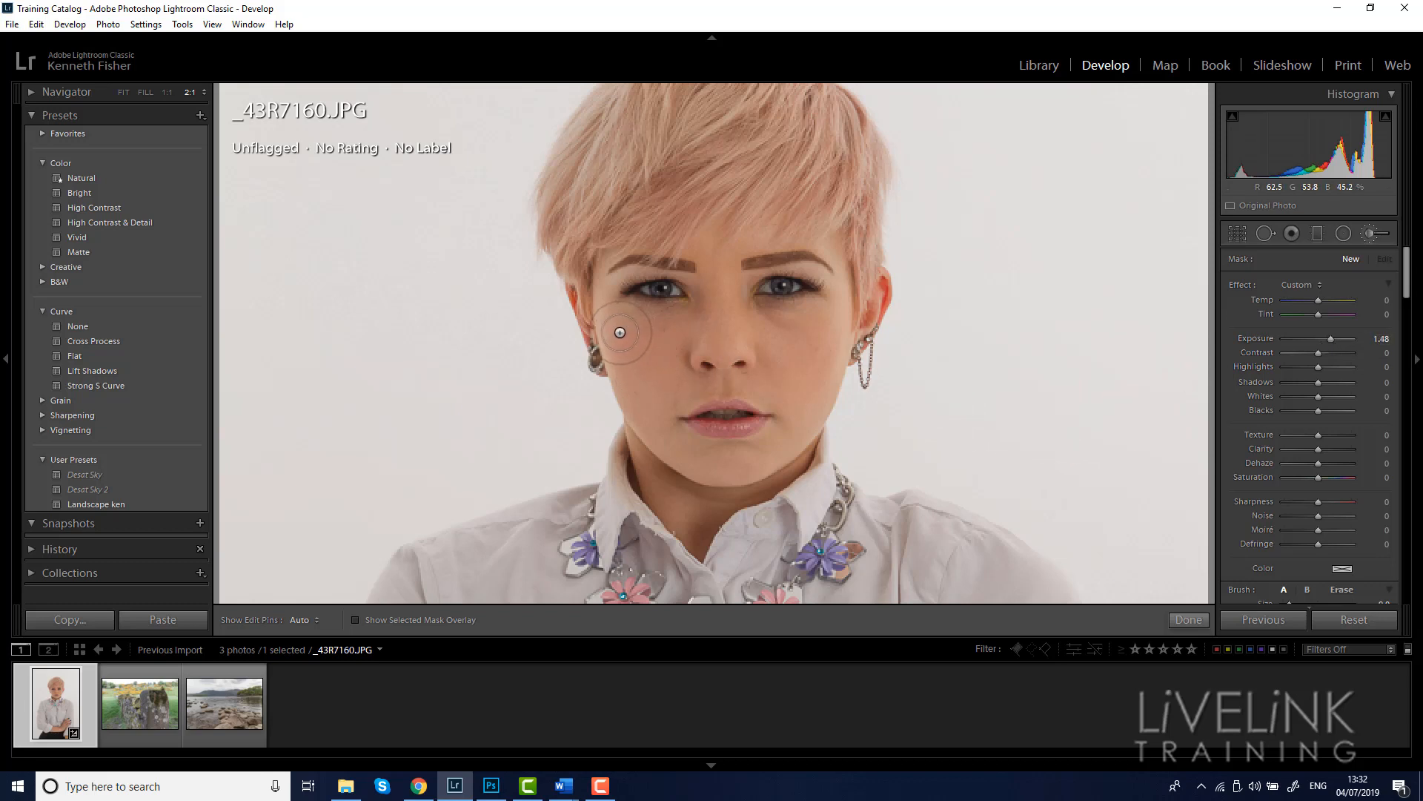
pyautogui.moveTo(613, 319)
pyautogui.mouseDown()
pyautogui.moveTo(670, 442)
pyautogui.moveTo(747, 457)
pyautogui.moveTo(797, 430)
pyautogui.moveTo(799, 400)
pyautogui.moveTo(697, 385)
pyautogui.moveTo(657, 397)
pyautogui.moveTo(680, 354)
pyautogui.moveTo(728, 329)
pyautogui.moveTo(755, 335)
pyautogui.moveTo(755, 354)
pyautogui.moveTo(815, 367)
pyautogui.moveTo(817, 387)
pyautogui.moveTo(836, 321)
pyautogui.moveTo(625, 323)
pyautogui.mouseUp()
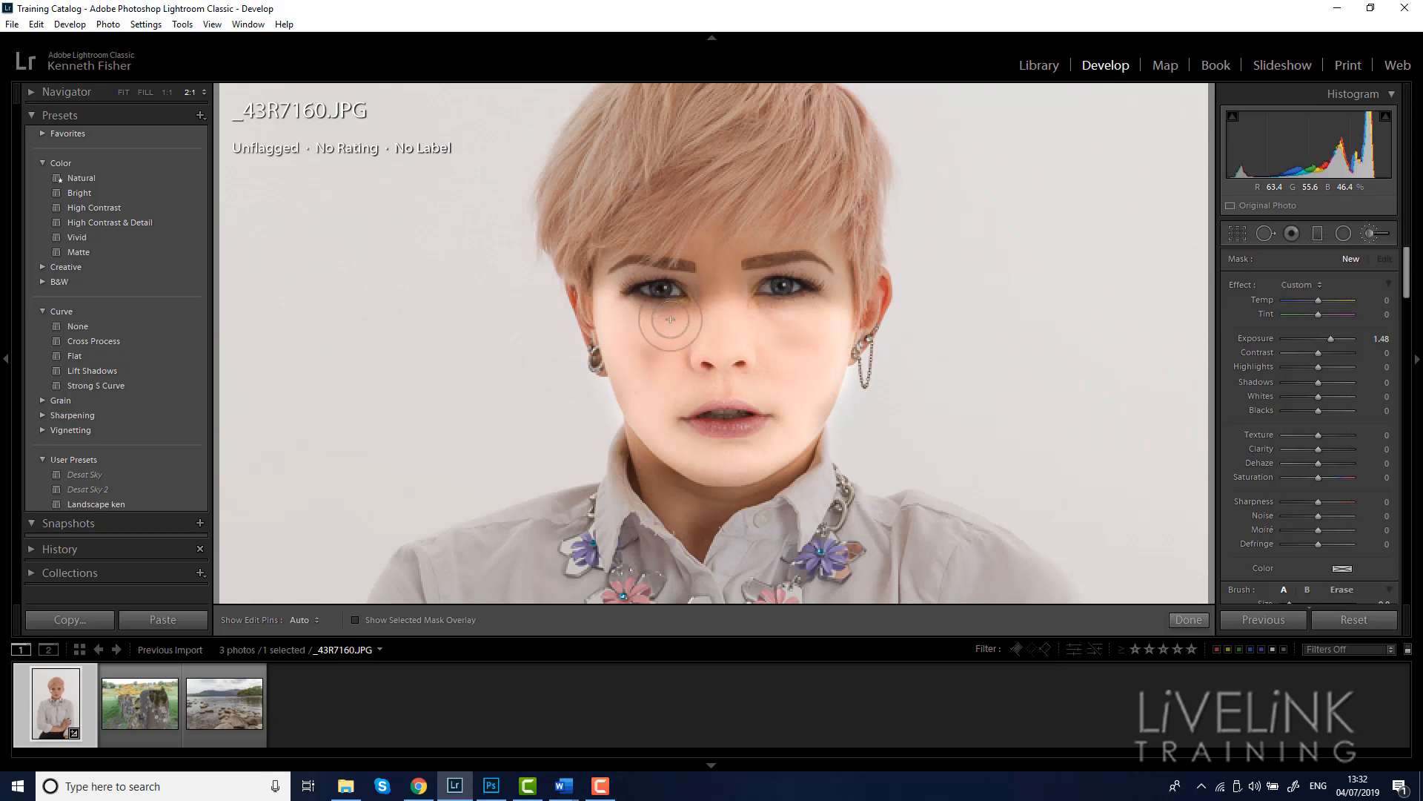
pyautogui.moveTo(615, 326)
pyautogui.mouseDown()
pyautogui.moveTo(725, 292)
pyautogui.moveTo(635, 358)
pyautogui.moveTo(804, 340)
pyautogui.moveTo(819, 295)
pyautogui.moveTo(707, 258)
pyautogui.moveTo(718, 293)
pyautogui.moveTo(719, 263)
pyautogui.moveTo(818, 254)
pyautogui.moveTo(838, 279)
pyautogui.mouseUp()
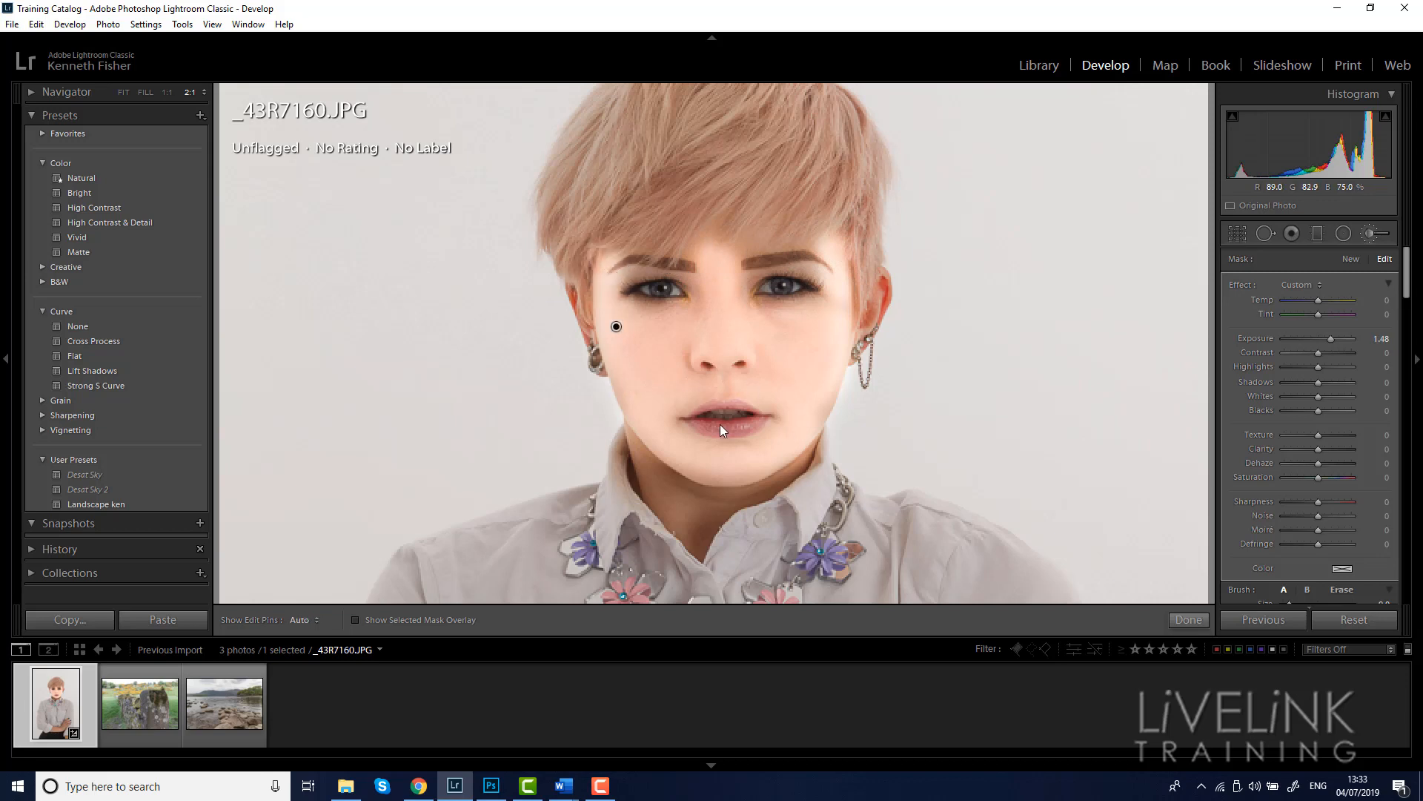
pyautogui.moveTo(764, 420)
pyautogui.mouseDown()
pyautogui.moveTo(693, 422)
pyautogui.moveTo(770, 415)
pyautogui.moveTo(737, 413)
pyautogui.moveTo(788, 391)
pyautogui.mouseUp()
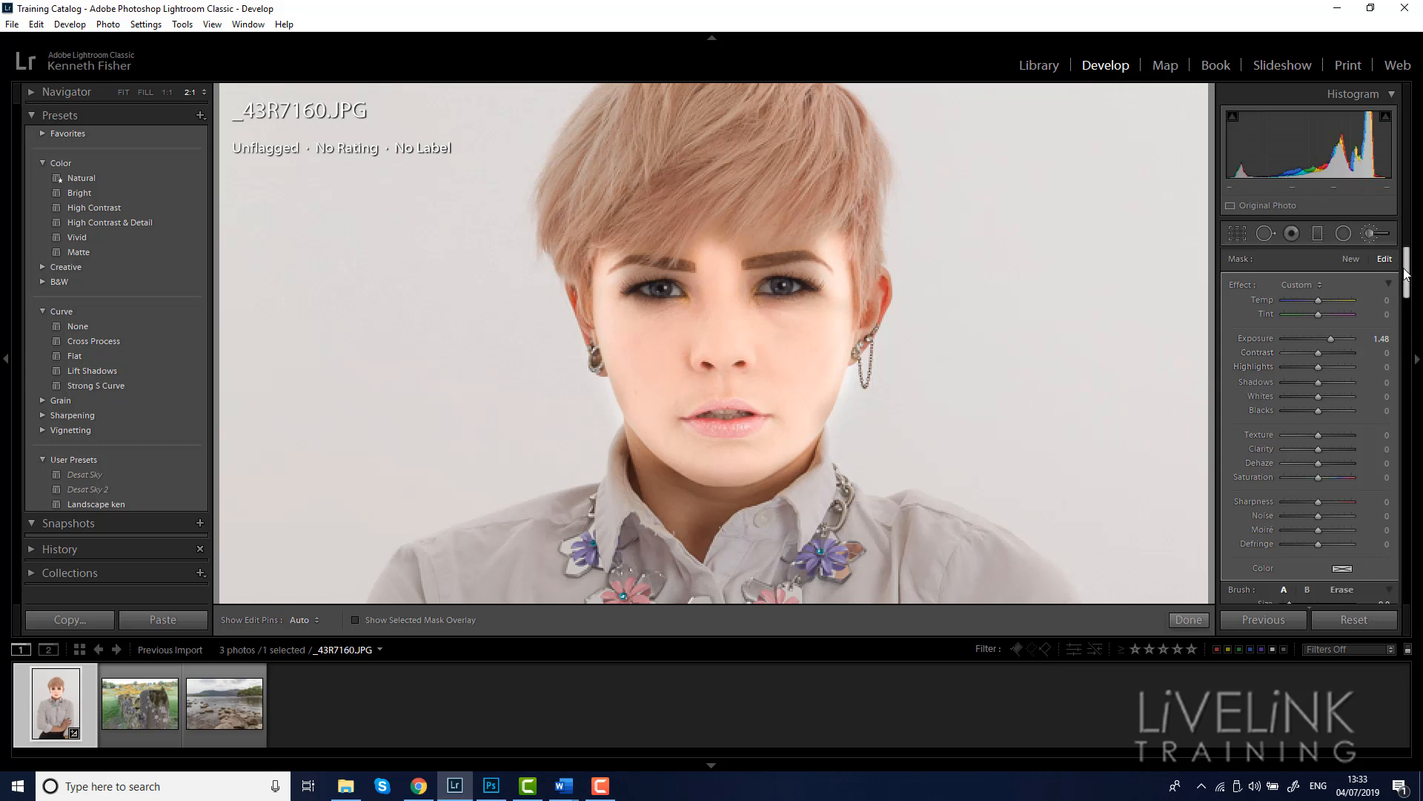
# Step: Erase the brush mask from the lips with a size 3.0 eraser and Auto Mask on
pyautogui.scroll(-3, 1407, 274)
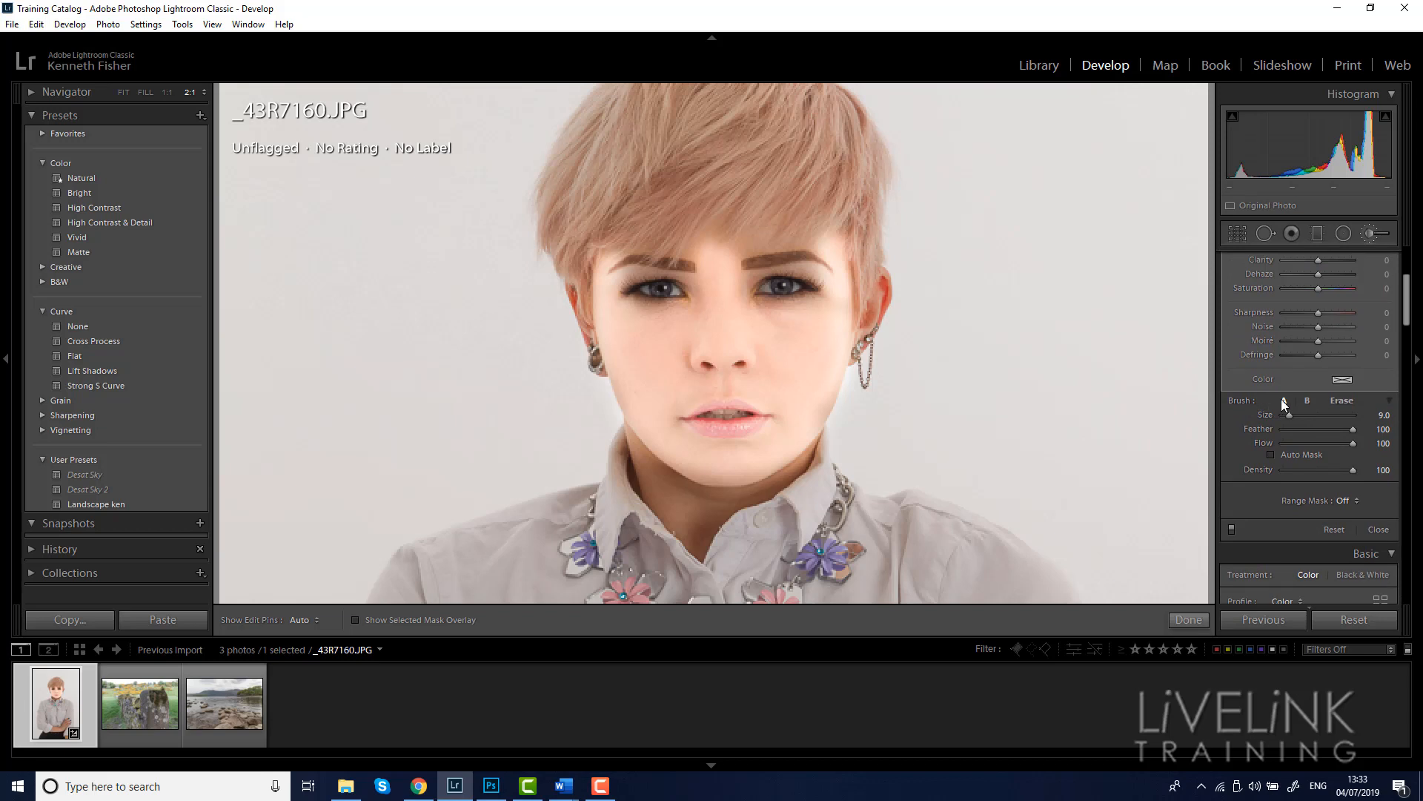
pyautogui.click(1342, 402)
pyautogui.press('h')
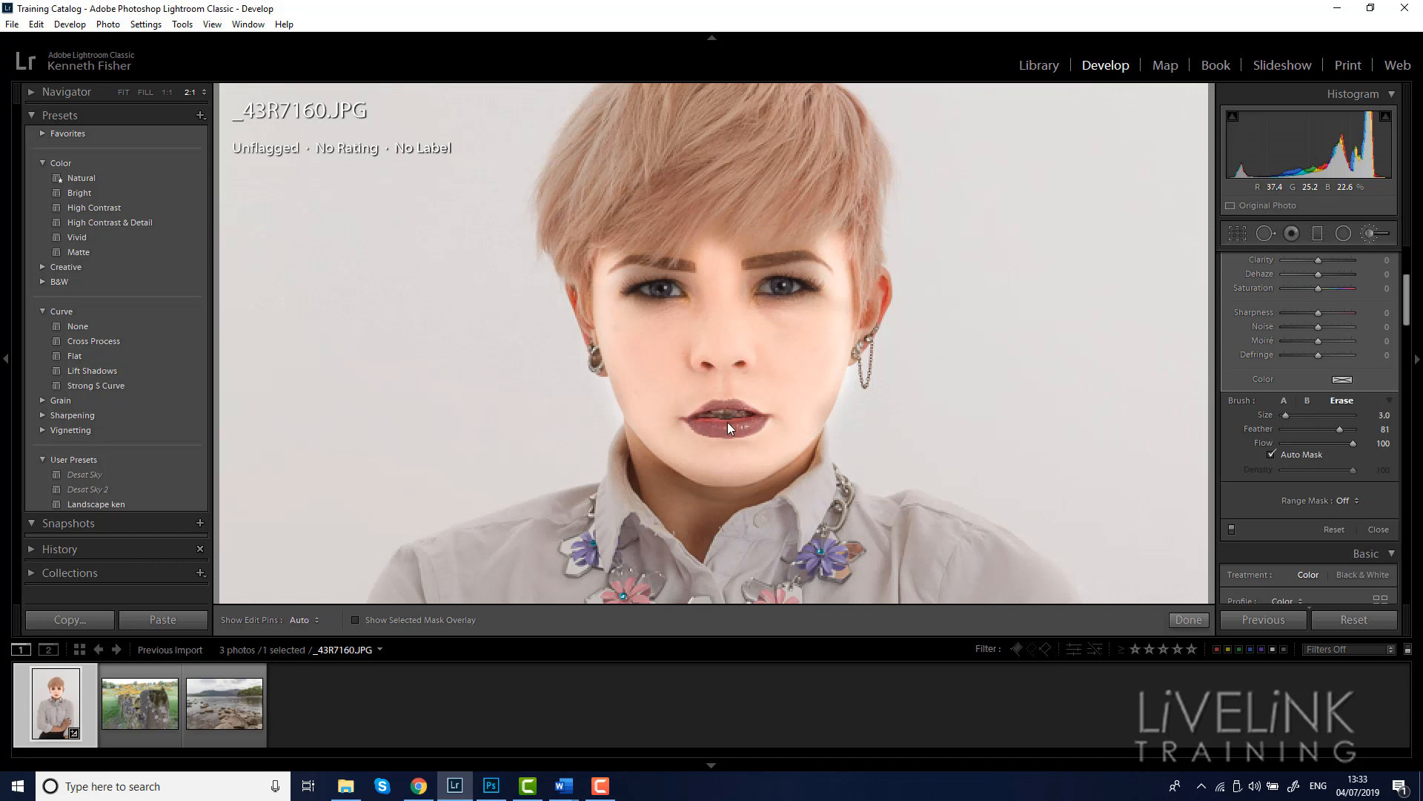
pyautogui.press('h')
# Step: Extend the mask over the neck and the edge of the jaw with brush A at size 4.0
pyautogui.click(1285, 401)
pyautogui.press('[')
pyautogui.press('h')
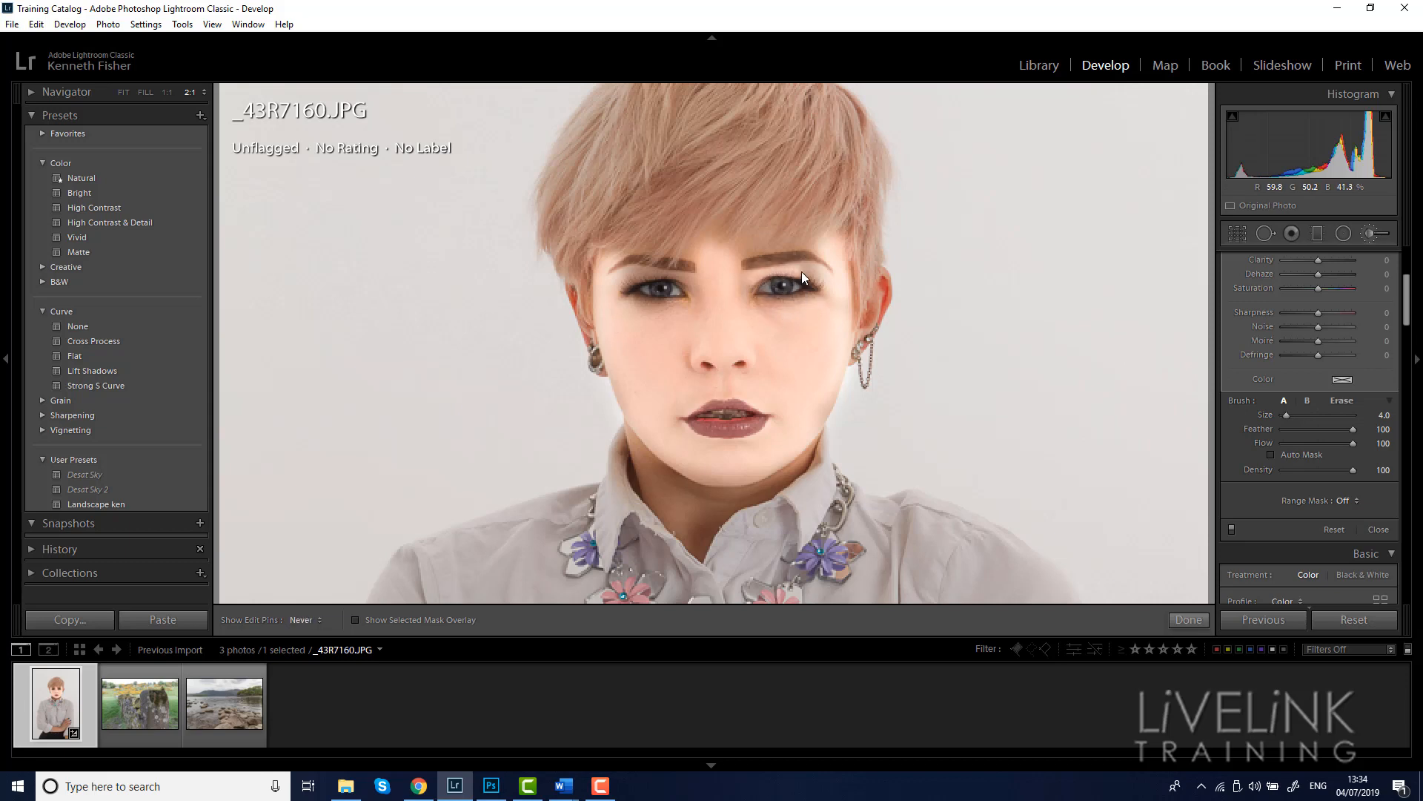
pyautogui.press('h')
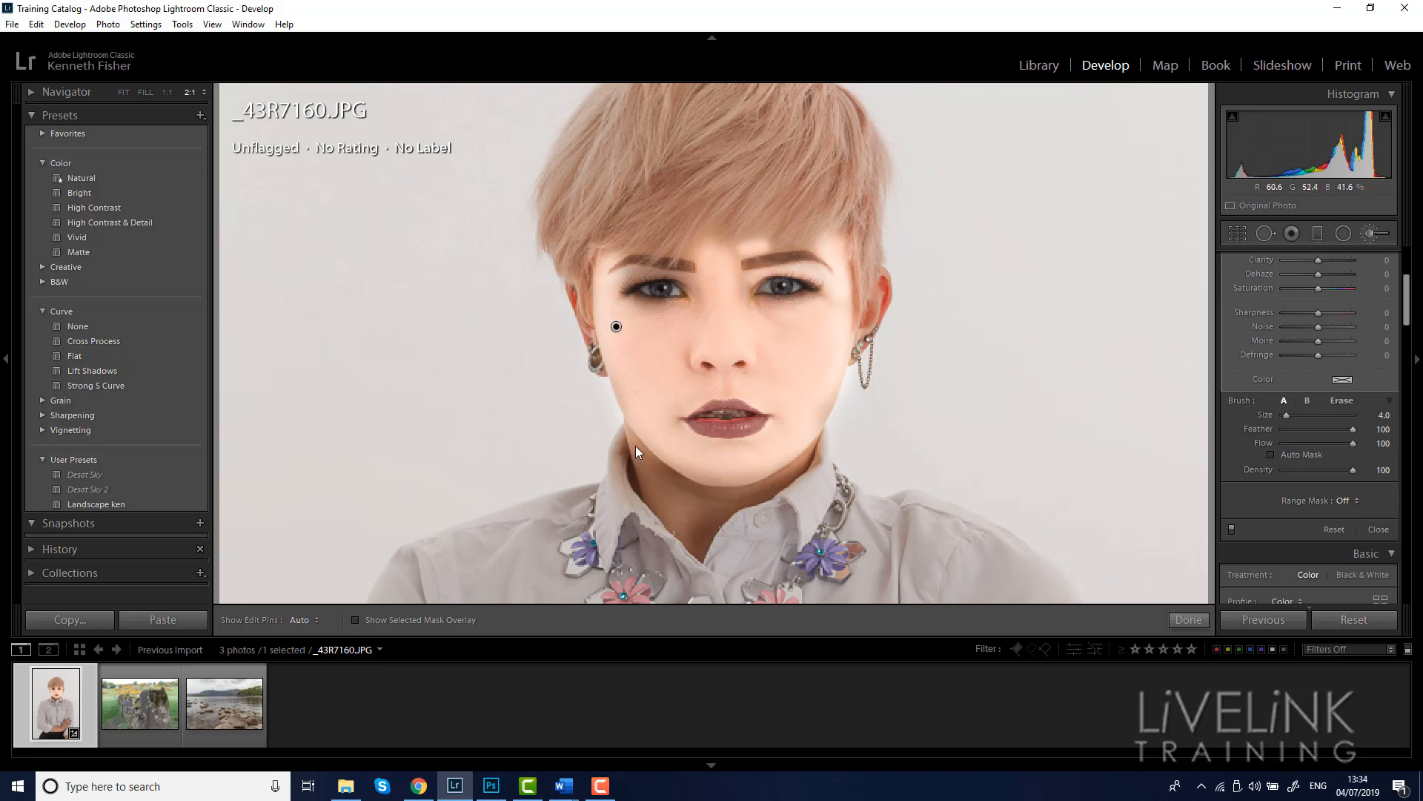
pyautogui.press('h')
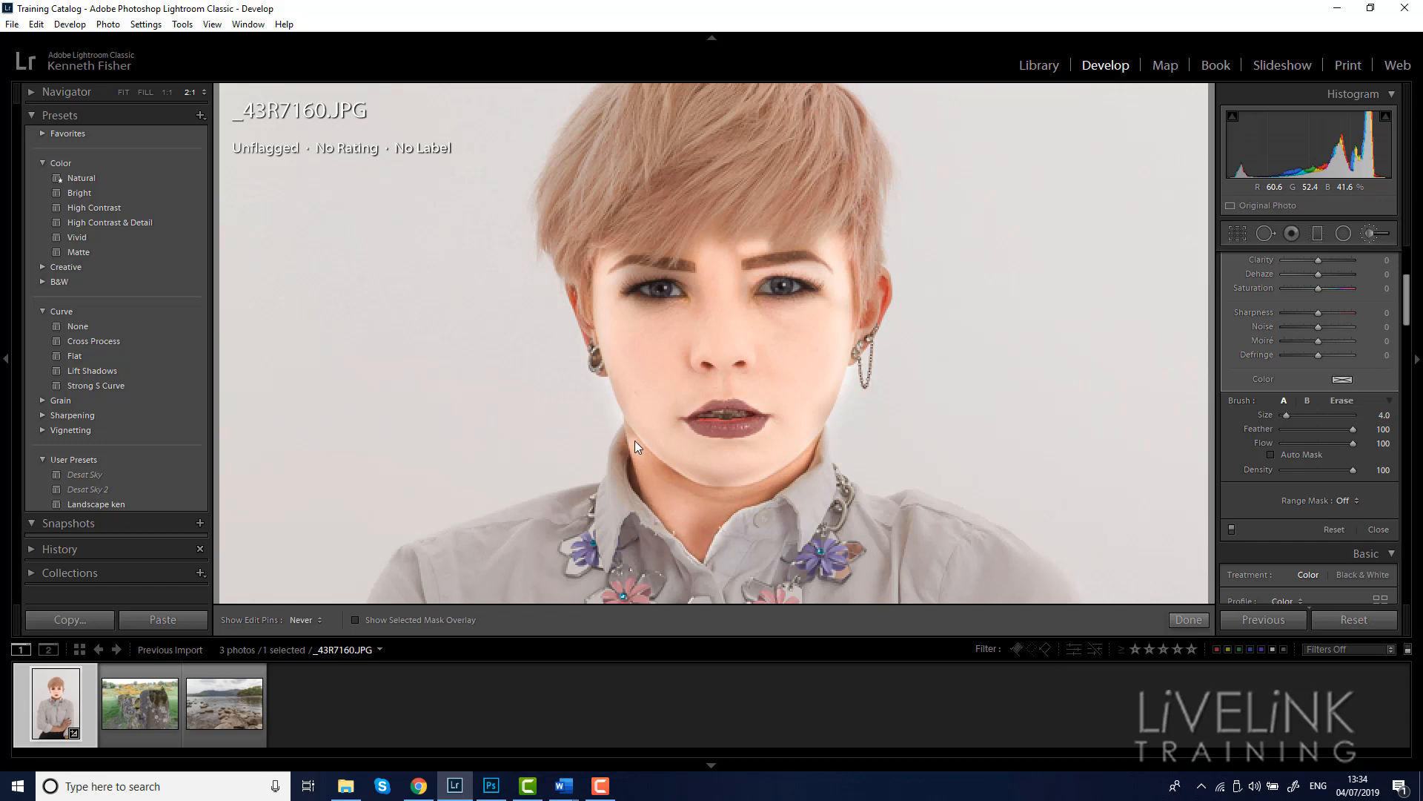
pyautogui.press('h')
pyautogui.moveTo(839, 383); pyautogui.dragTo(805, 431)
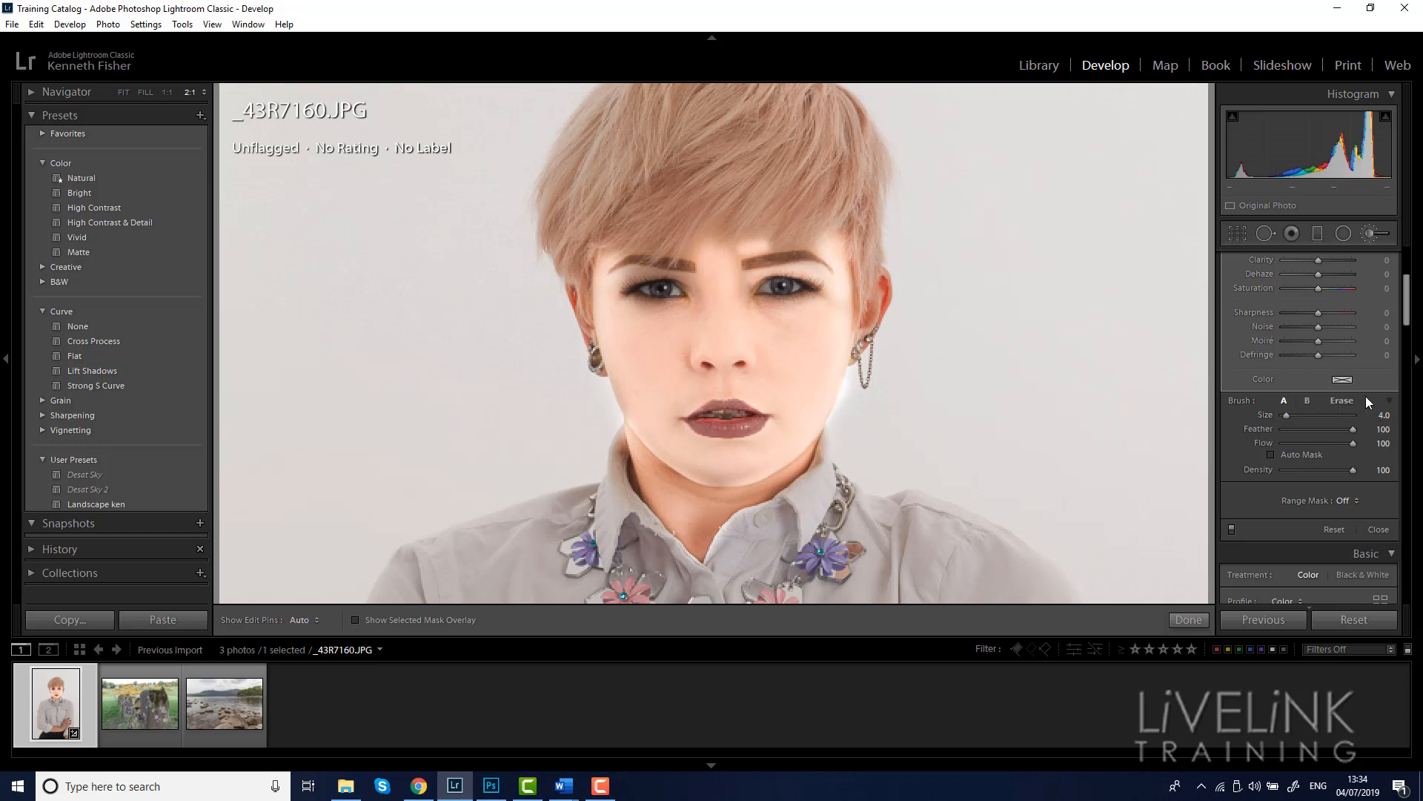
# Step: Erase the mask spill on the background beside the jawline
pyautogui.click(1343, 401)
pyautogui.press('h')
pyautogui.press('h')
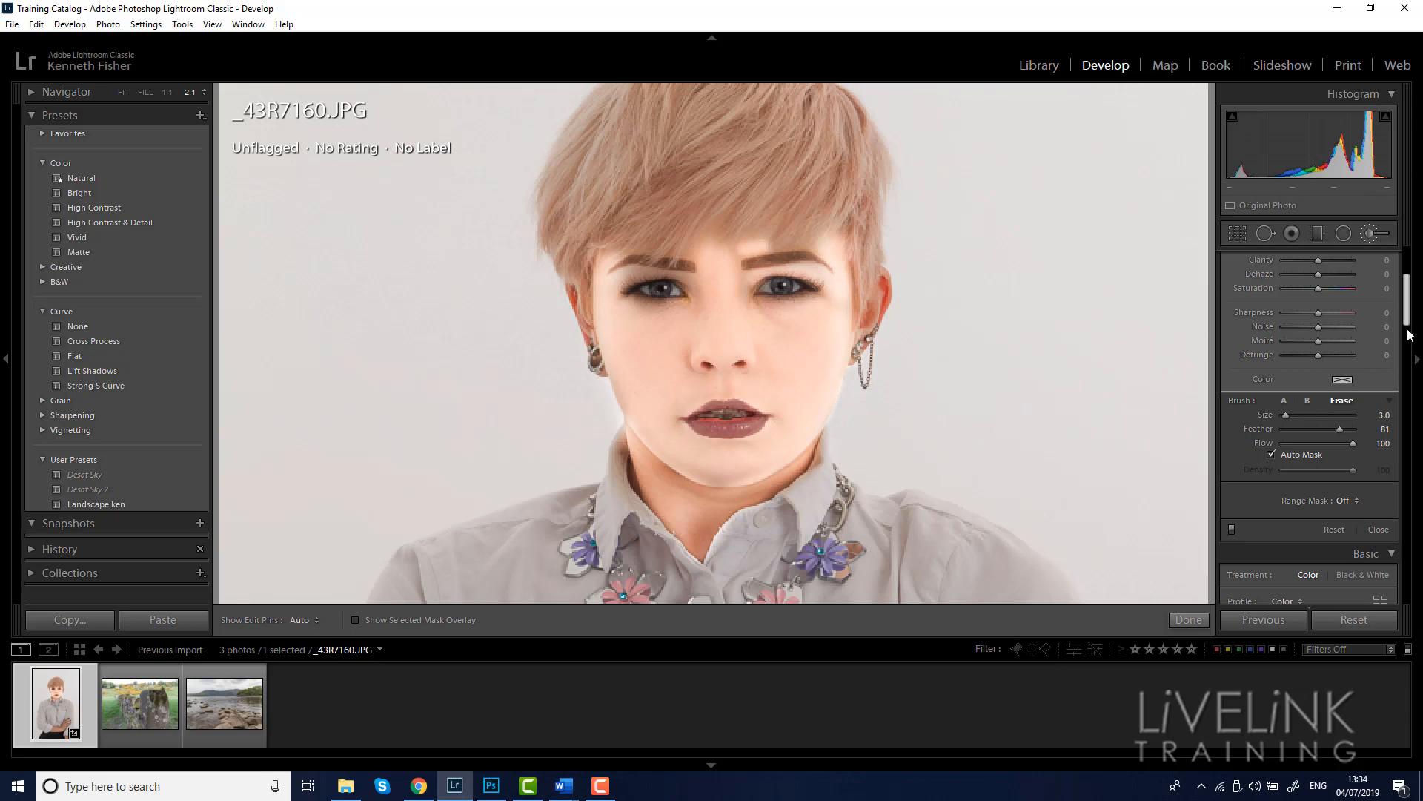
# Step: Reset the face mask's Exposure to 0.00 and lower its Texture to a negative value to soften the skin
pyautogui.moveTo(1407, 313); pyautogui.dragTo(1410, 291)
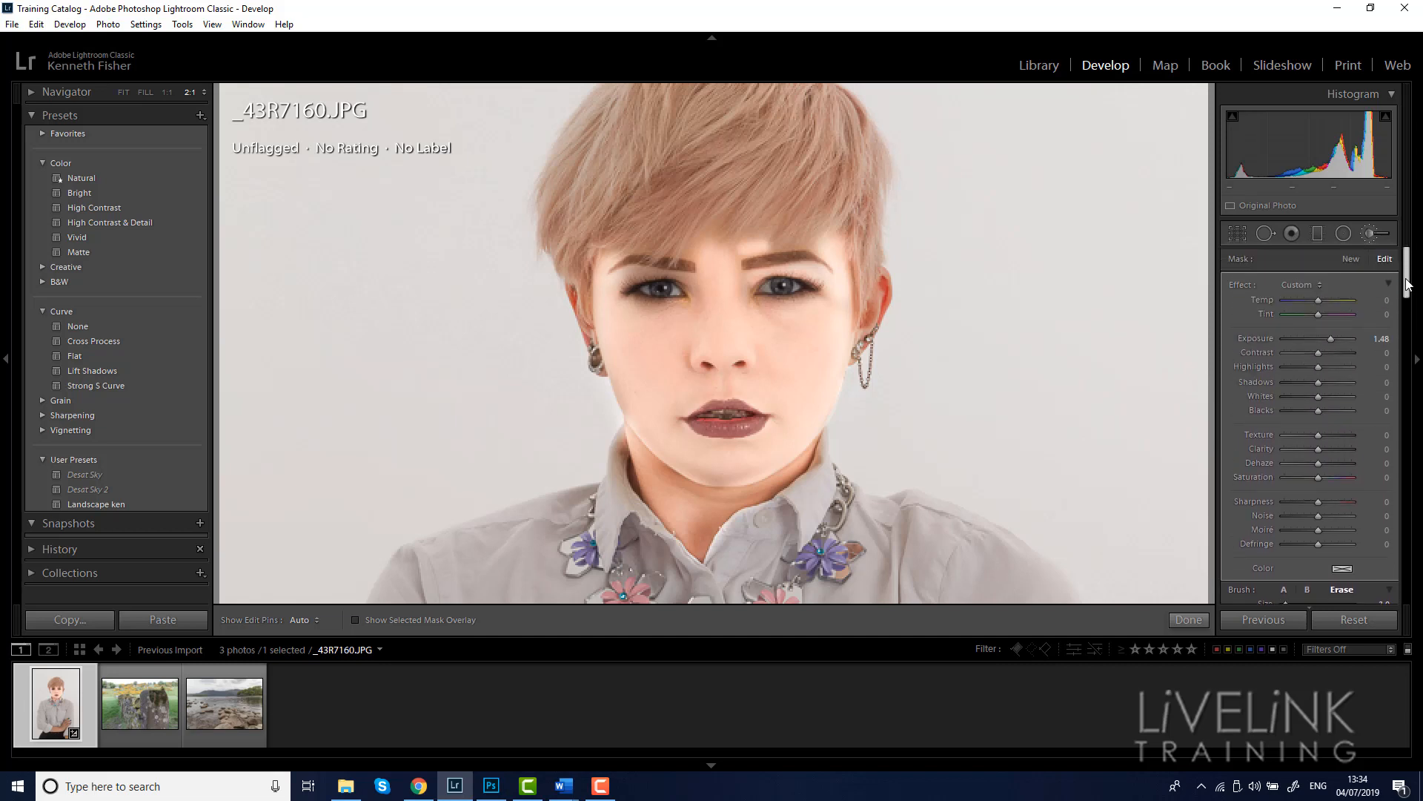
pyautogui.doubleClick(1332, 338)
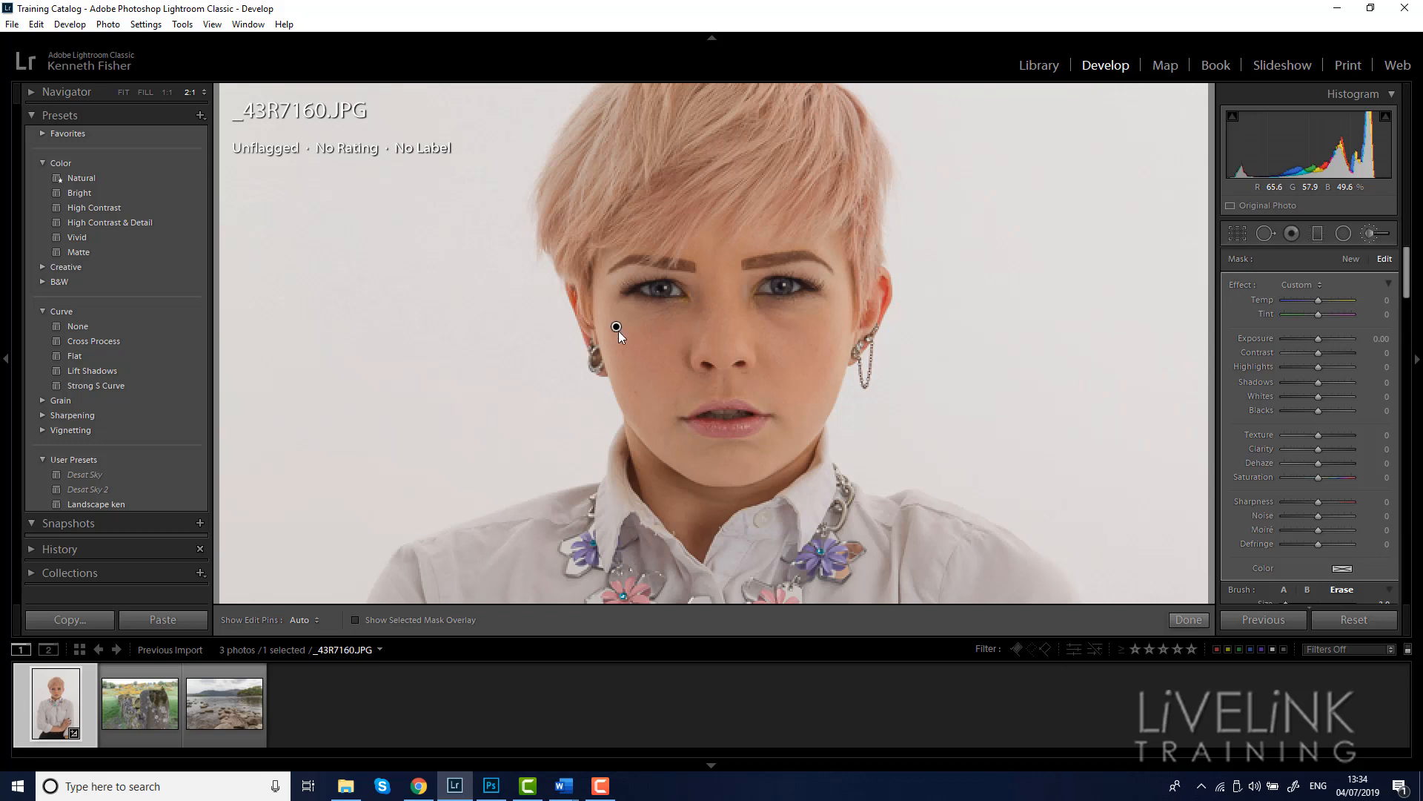
pyautogui.moveTo(617, 334)
pyautogui.moveTo(1319, 437); pyautogui.dragTo(1292, 437)
pyautogui.moveTo(1301, 437); pyautogui.dragTo(1304, 438)
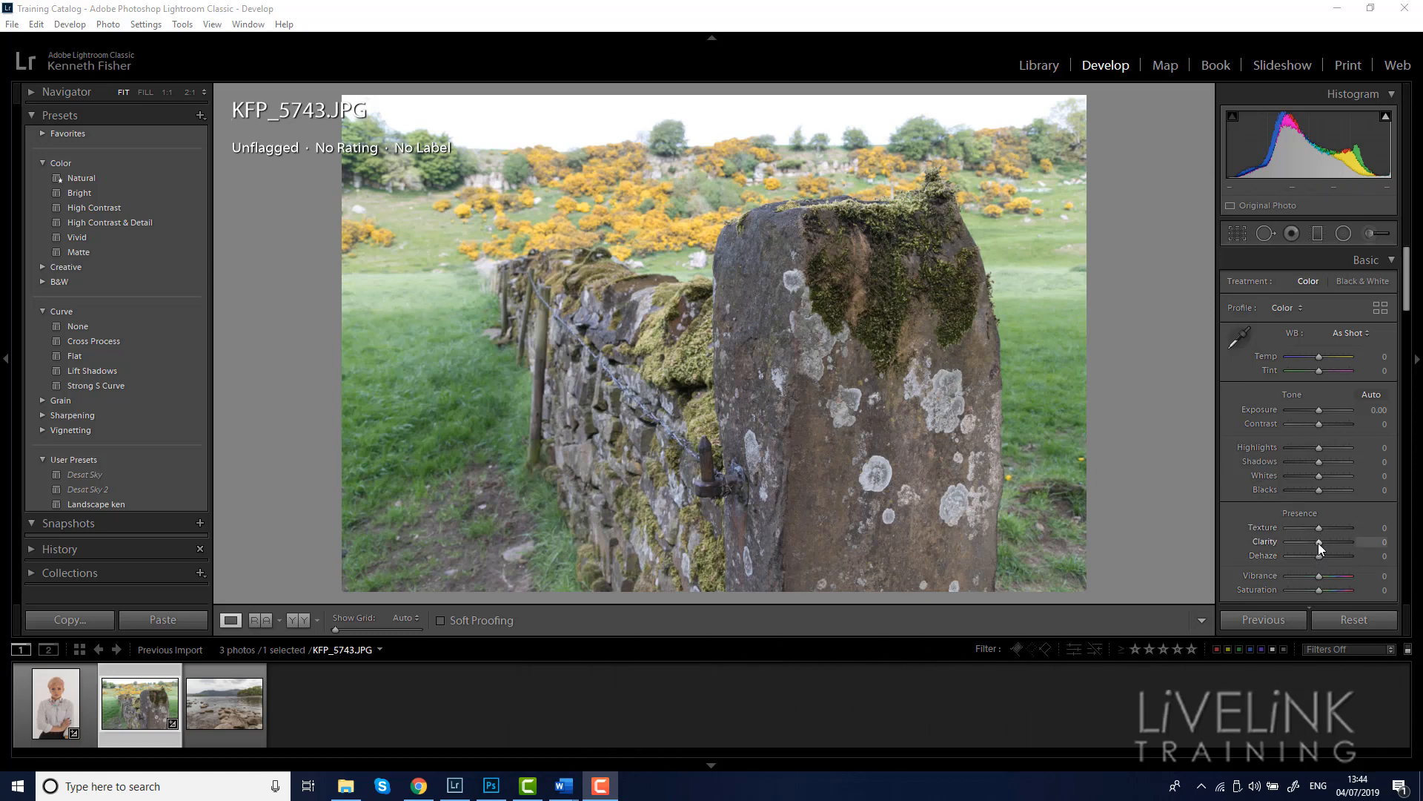
# Step: Try a Clarity of +100 on the stone gatepost photo at 1:1 and return it to 0
pyautogui.click(815, 291)
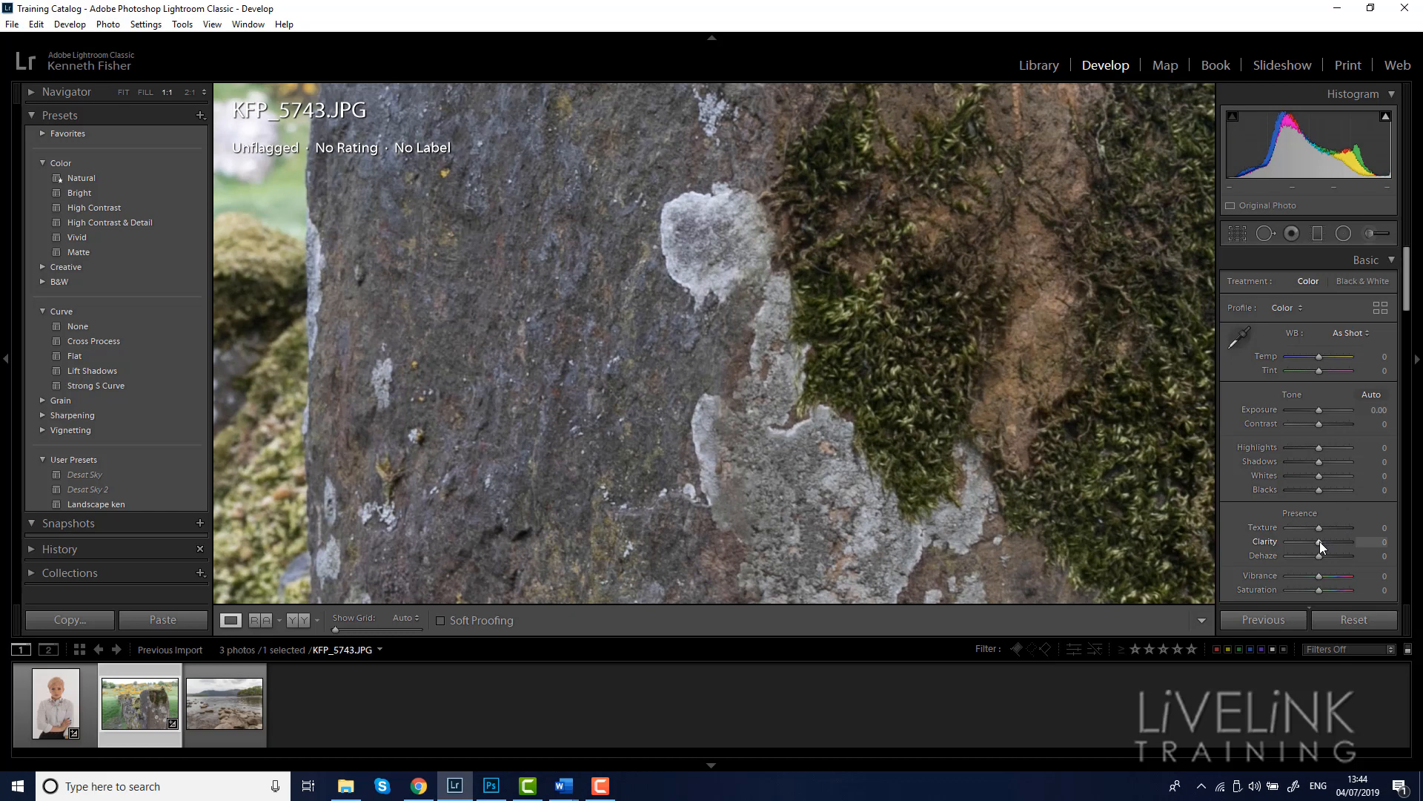
pyautogui.moveTo(1319, 542); pyautogui.dragTo(1354, 545)
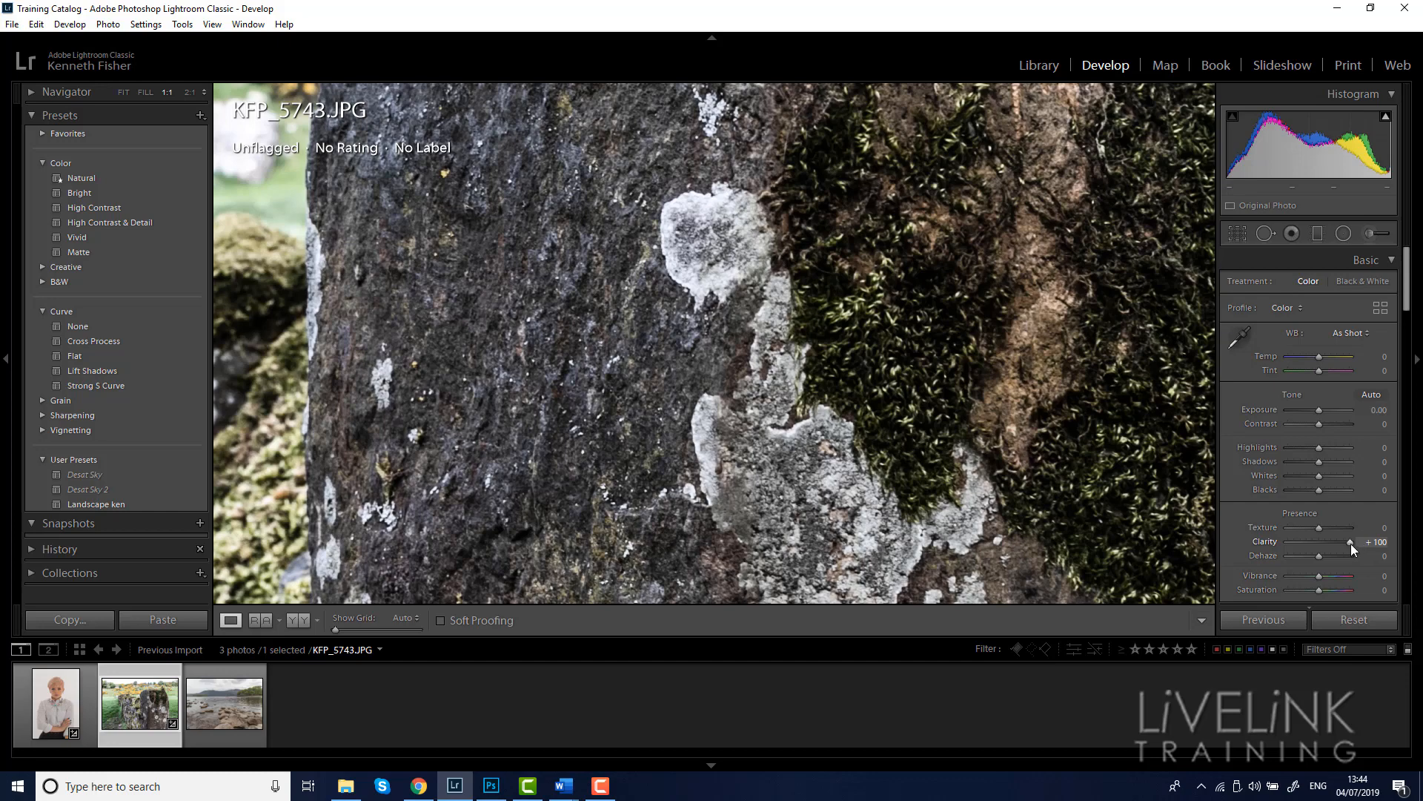
pyautogui.moveTo(1350, 544); pyautogui.dragTo(1322, 545)
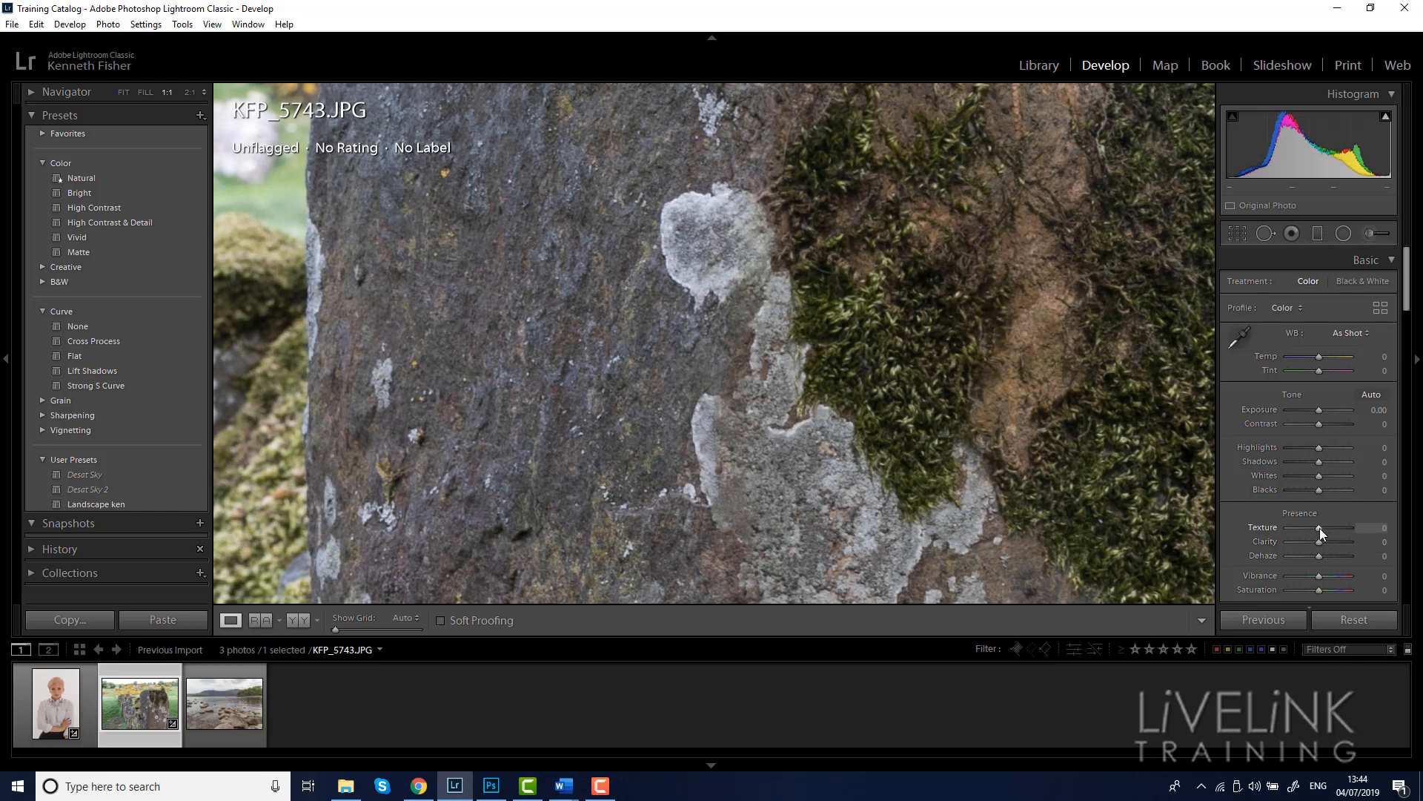
# Step: Try global Texture values of +100, +45 and +62 on the gatepost photo and reset the Texture to 0
pyautogui.moveTo(1324, 528); pyautogui.dragTo(1351, 532)
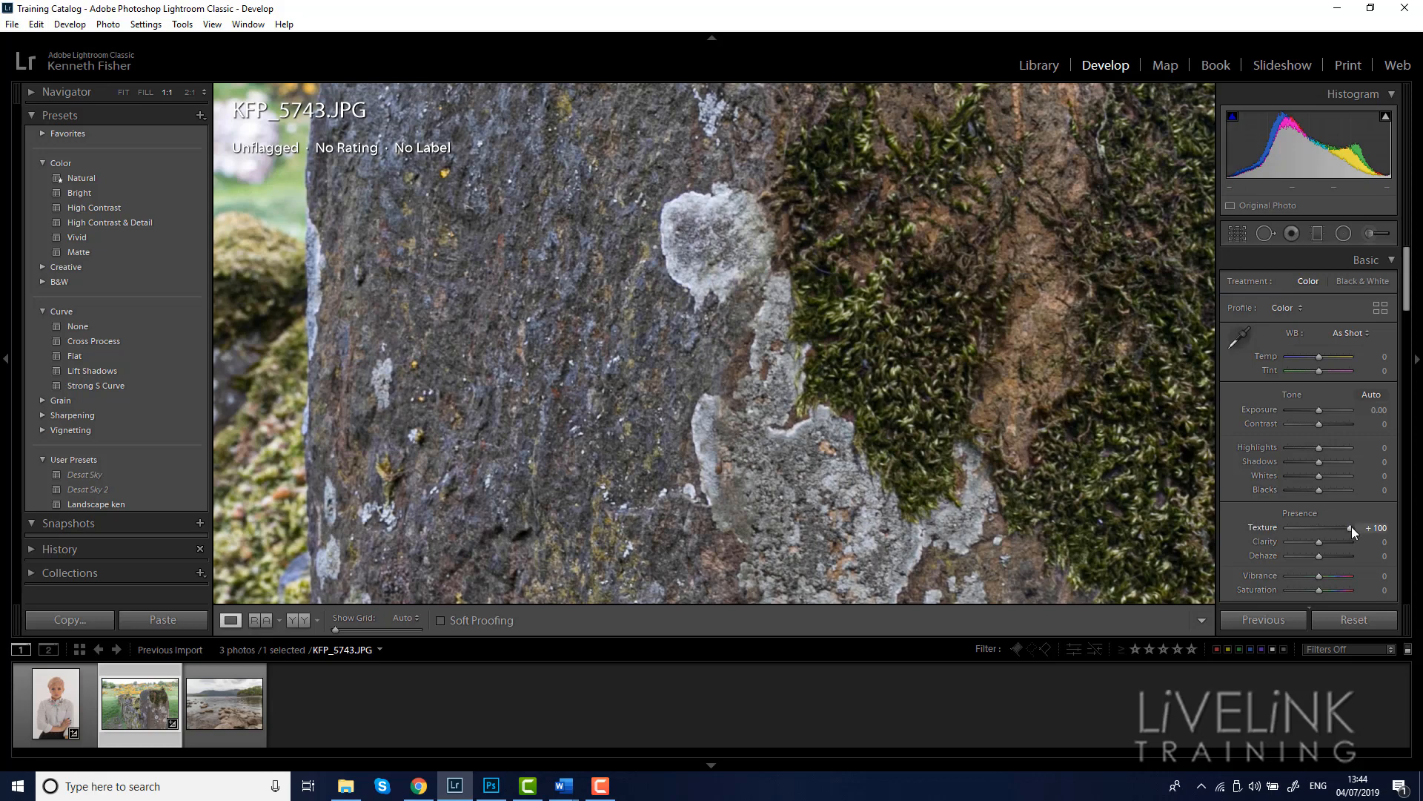
pyautogui.moveTo(1351, 526)
pyautogui.mouseDown()
pyautogui.moveTo(1310, 532)
pyautogui.moveTo(1352, 532)
pyautogui.moveTo(1334, 532)
pyautogui.mouseUp()
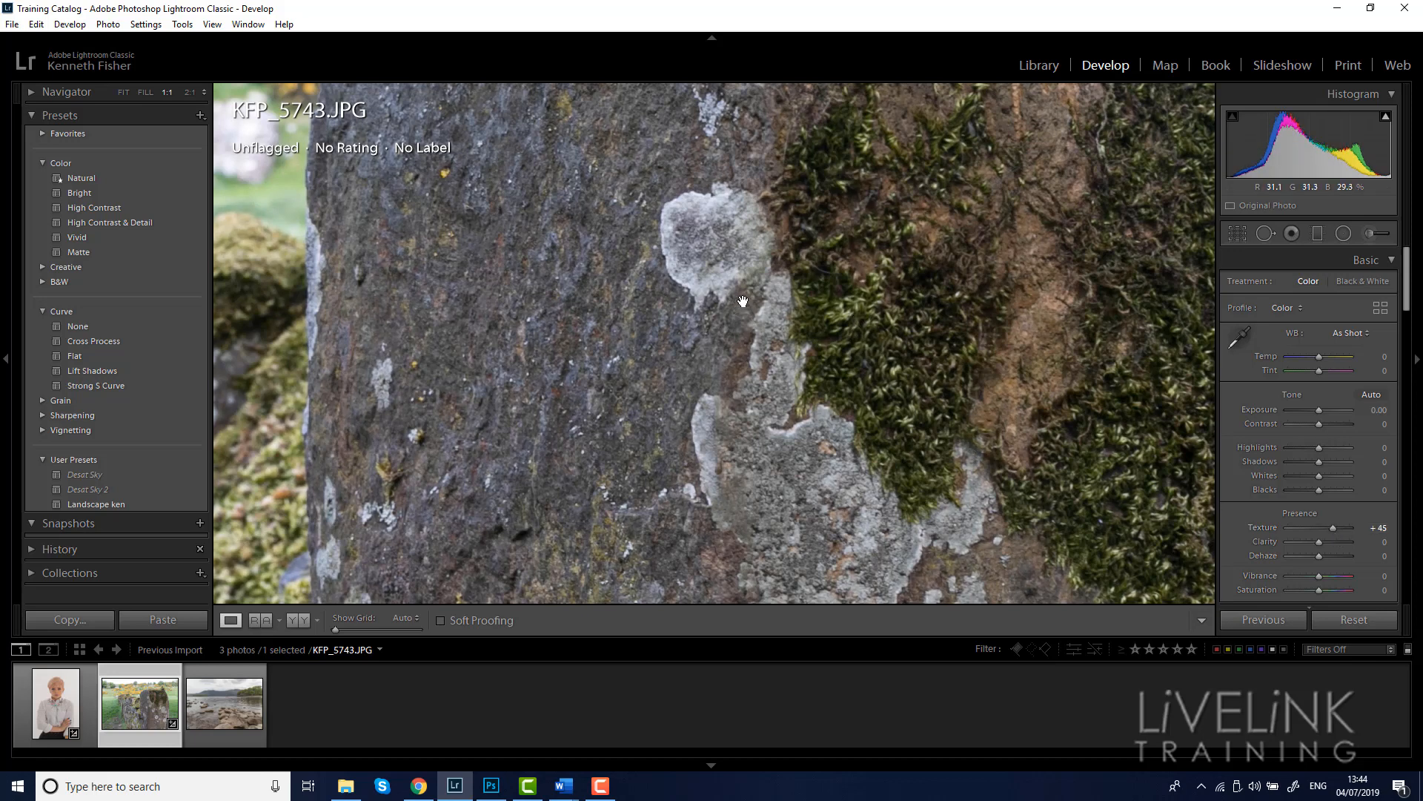
pyautogui.click(1337, 527)
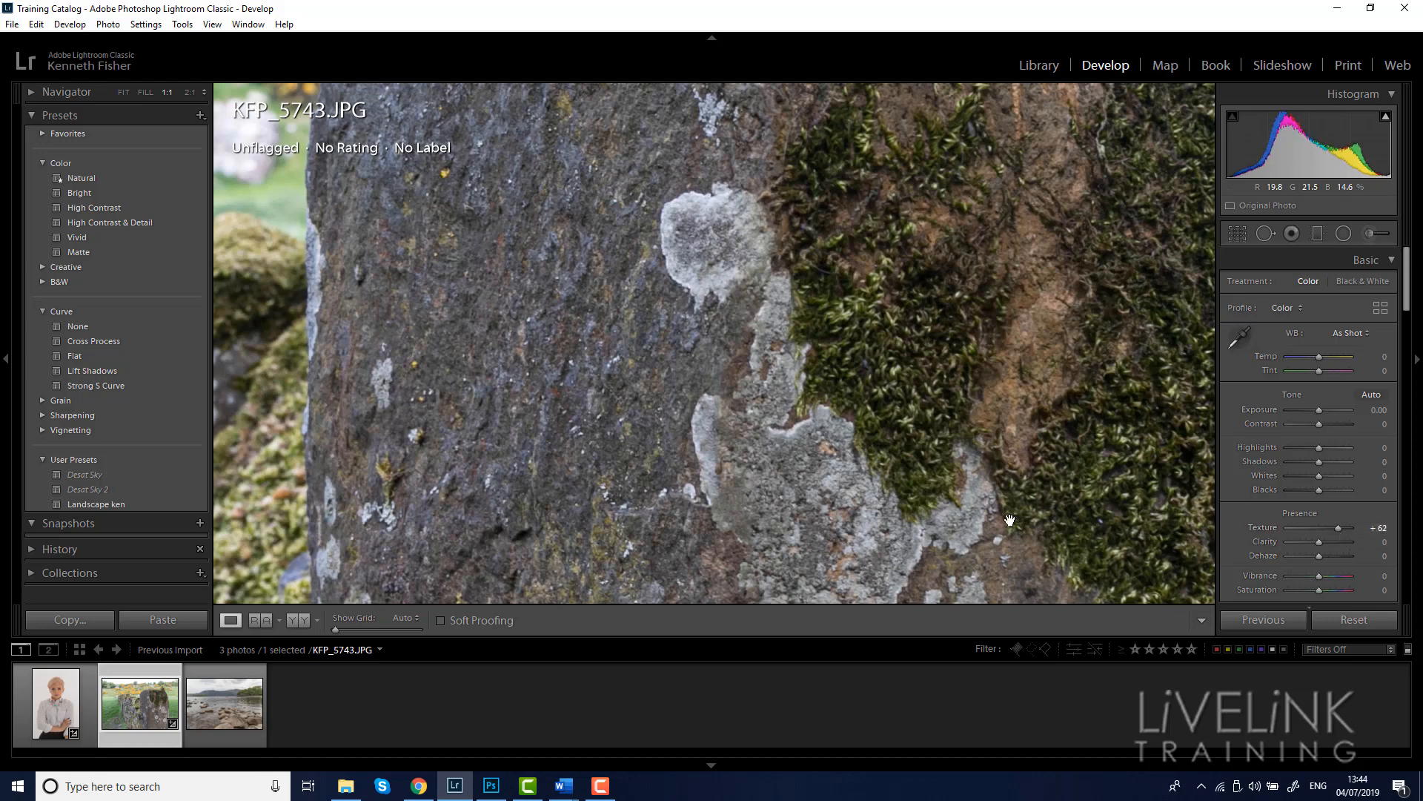
pyautogui.doubleClick(1339, 528)
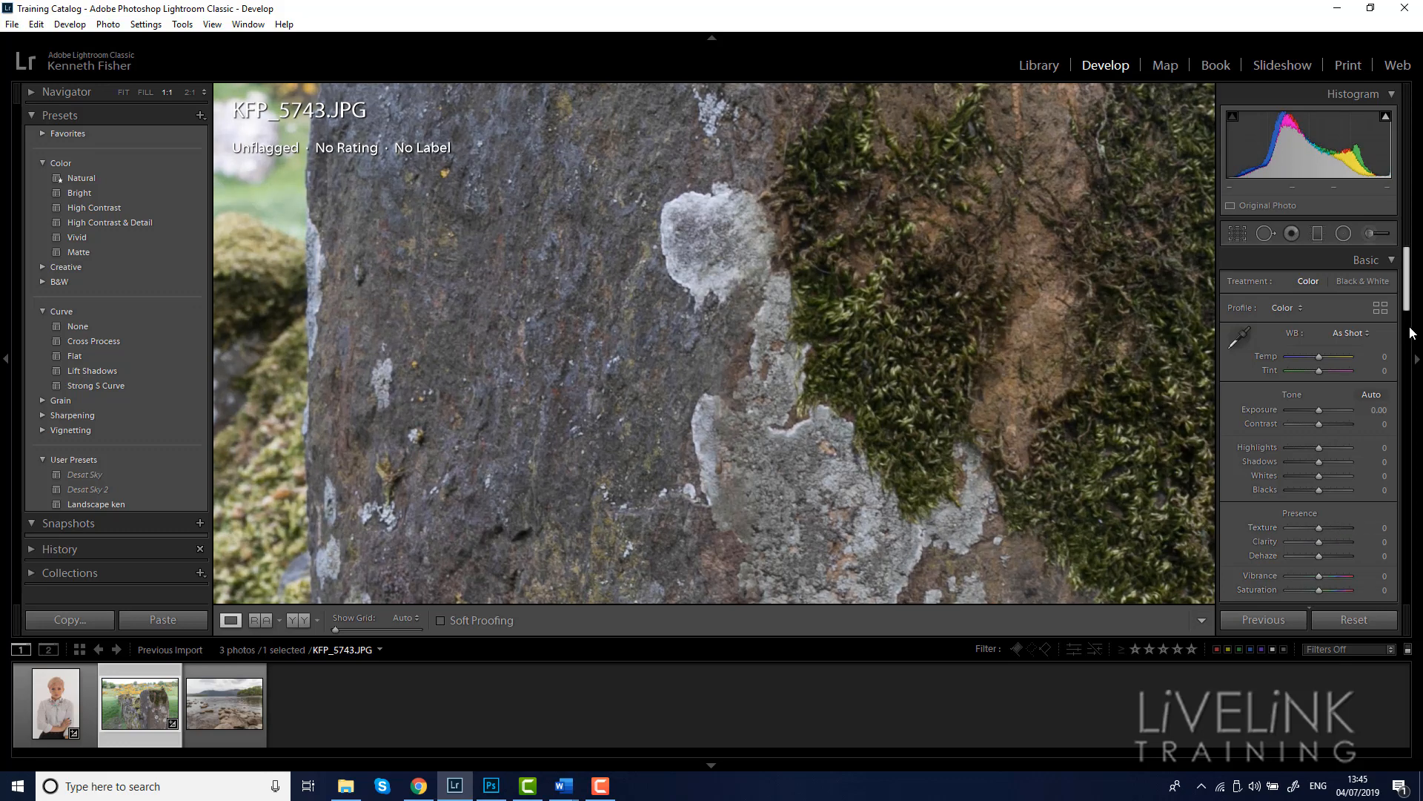
# Step: Paint an Adjustment Brush mask with Exposure 1.48 over the whole stone gatepost
pyautogui.click(990, 341)
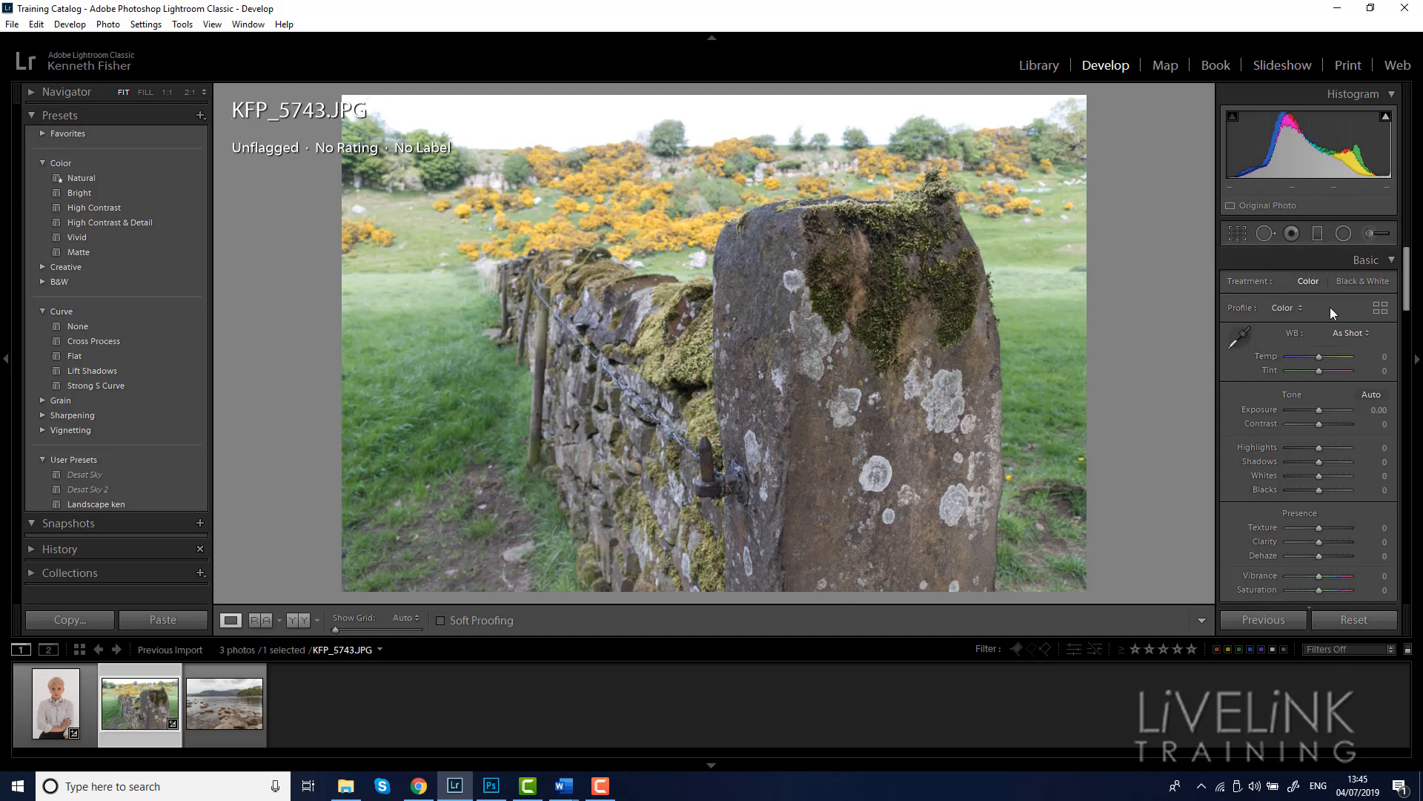
pyautogui.click(1380, 233)
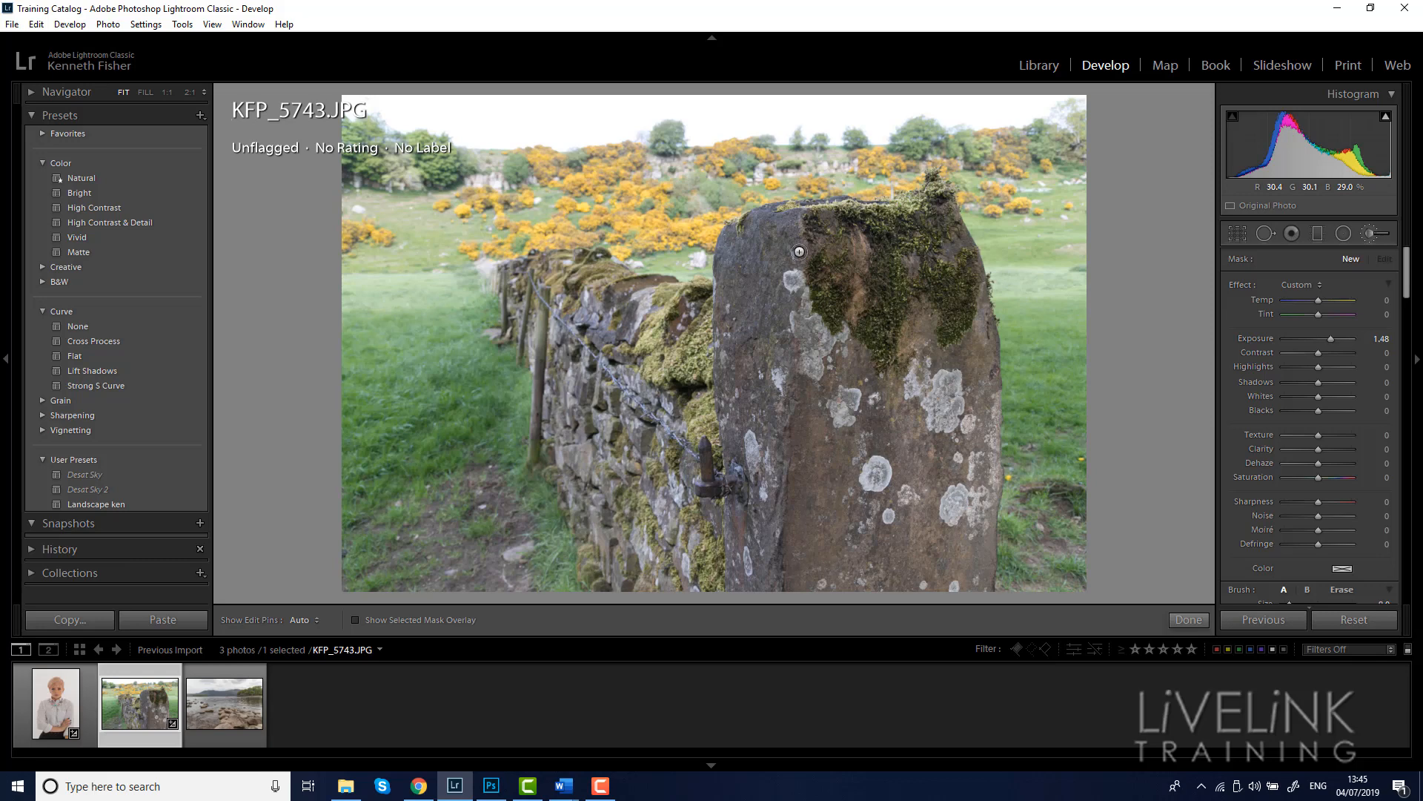
pyautogui.press('h')
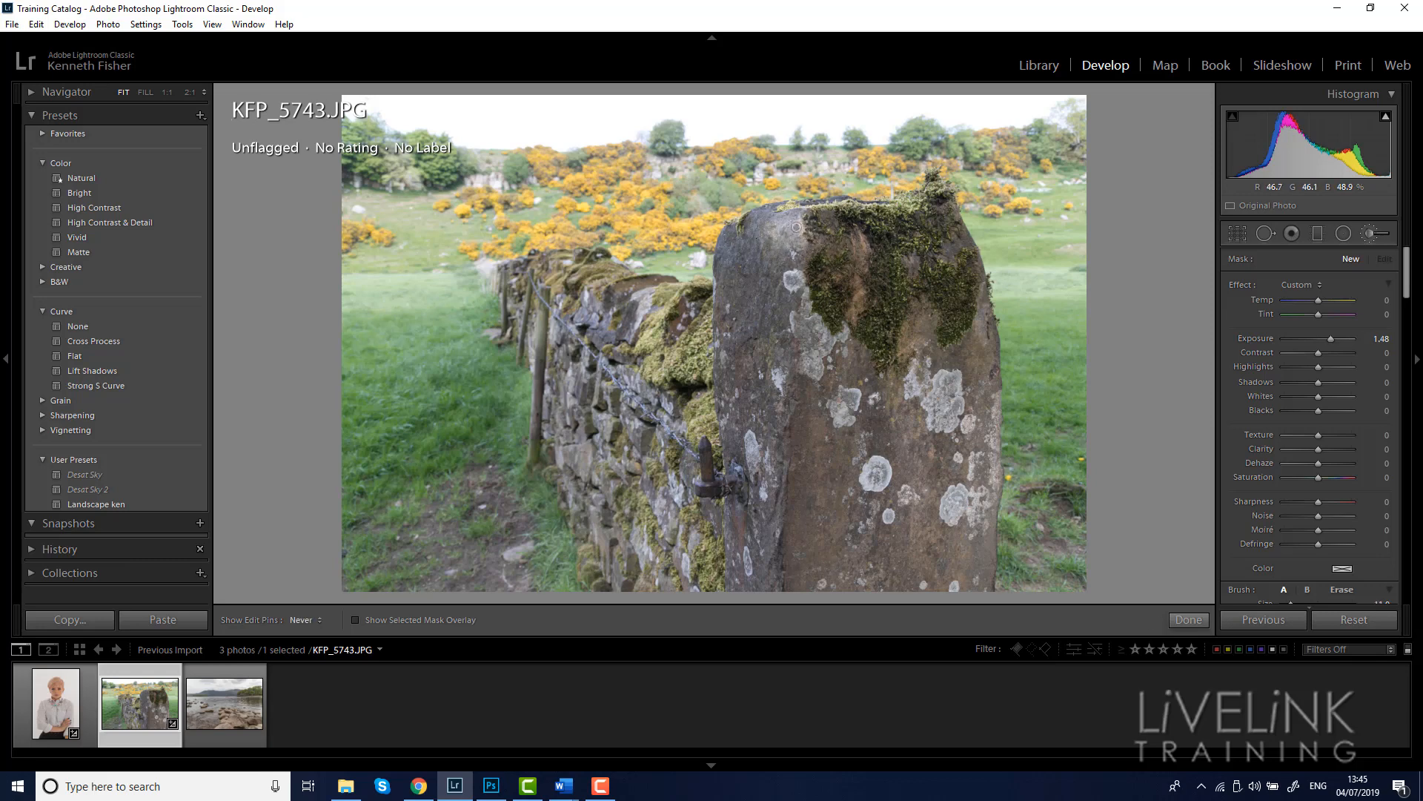
pyautogui.moveTo(797, 228)
pyautogui.mouseDown()
pyautogui.moveTo(737, 270)
pyautogui.moveTo(740, 326)
pyautogui.moveTo(785, 304)
pyautogui.moveTo(819, 238)
pyautogui.moveTo(909, 229)
pyautogui.moveTo(979, 304)
pyautogui.moveTo(919, 356)
pyautogui.moveTo(845, 304)
pyautogui.moveTo(793, 356)
pyautogui.moveTo(757, 438)
pyautogui.moveTo(734, 422)
pyautogui.moveTo(763, 571)
pyautogui.moveTo(957, 573)
pyautogui.moveTo(986, 482)
pyautogui.moveTo(979, 385)
pyautogui.moveTo(926, 378)
pyautogui.moveTo(905, 534)
pyautogui.moveTo(860, 370)
pyautogui.moveTo(801, 519)
pyautogui.moveTo(845, 511)
pyautogui.moveTo(860, 535)
pyautogui.moveTo(903, 389)
pyautogui.moveTo(889, 266)
pyautogui.moveTo(830, 215)
pyautogui.mouseUp()
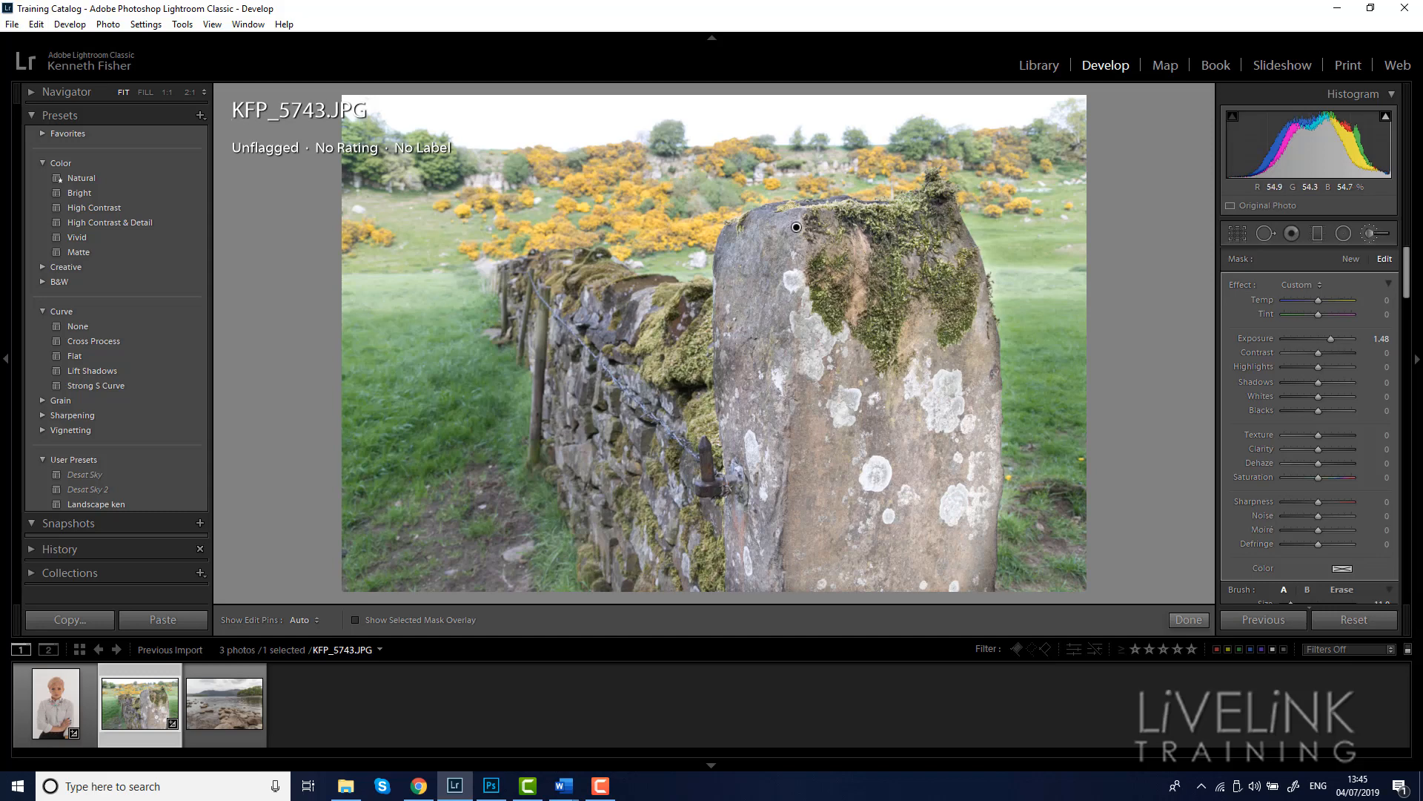
# Step: Reset the gatepost mask's Exposure to 0.00 and raise its Texture to about 35
pyautogui.moveTo(796, 227)
pyautogui.doubleClick(1256, 338)
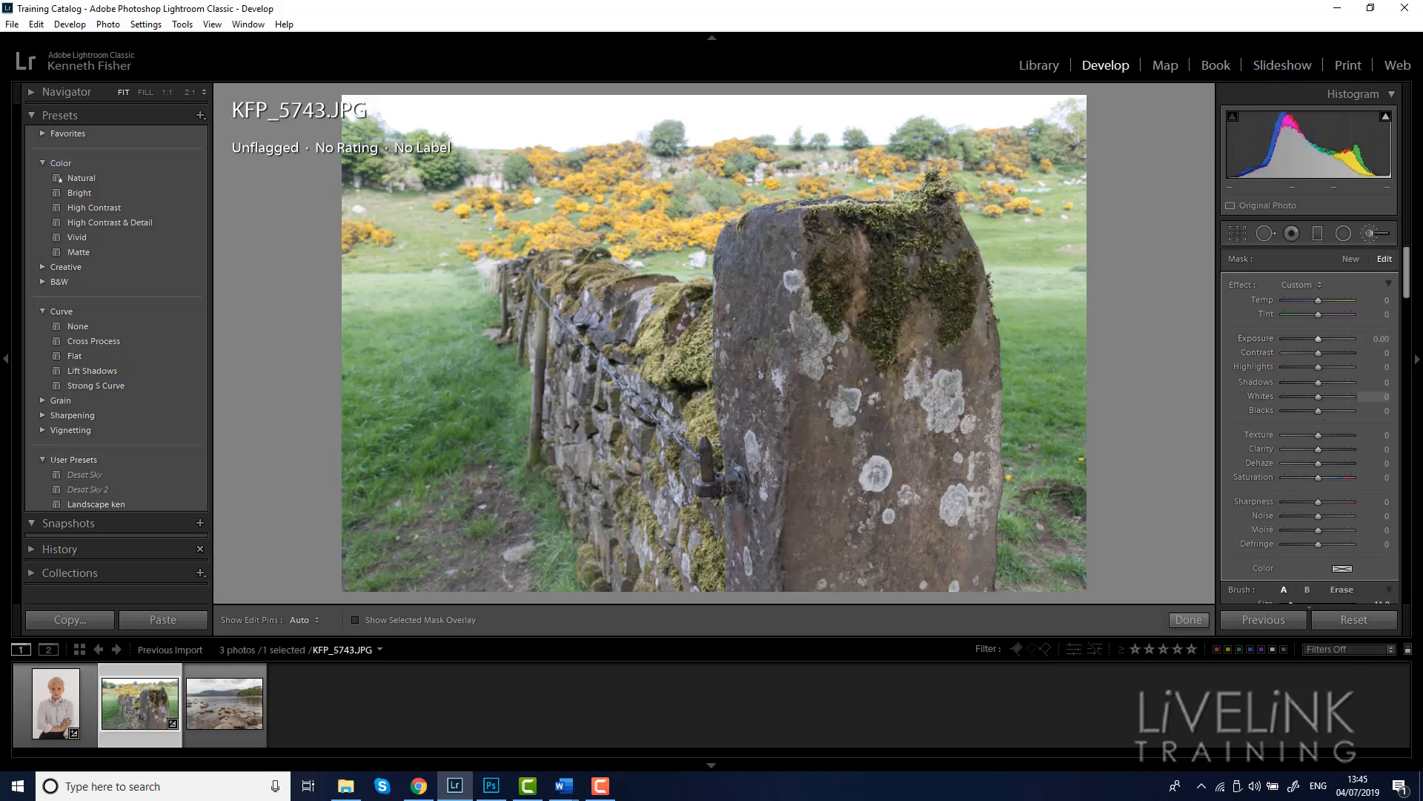
pyautogui.moveTo(1319, 434); pyautogui.dragTo(1338, 435)
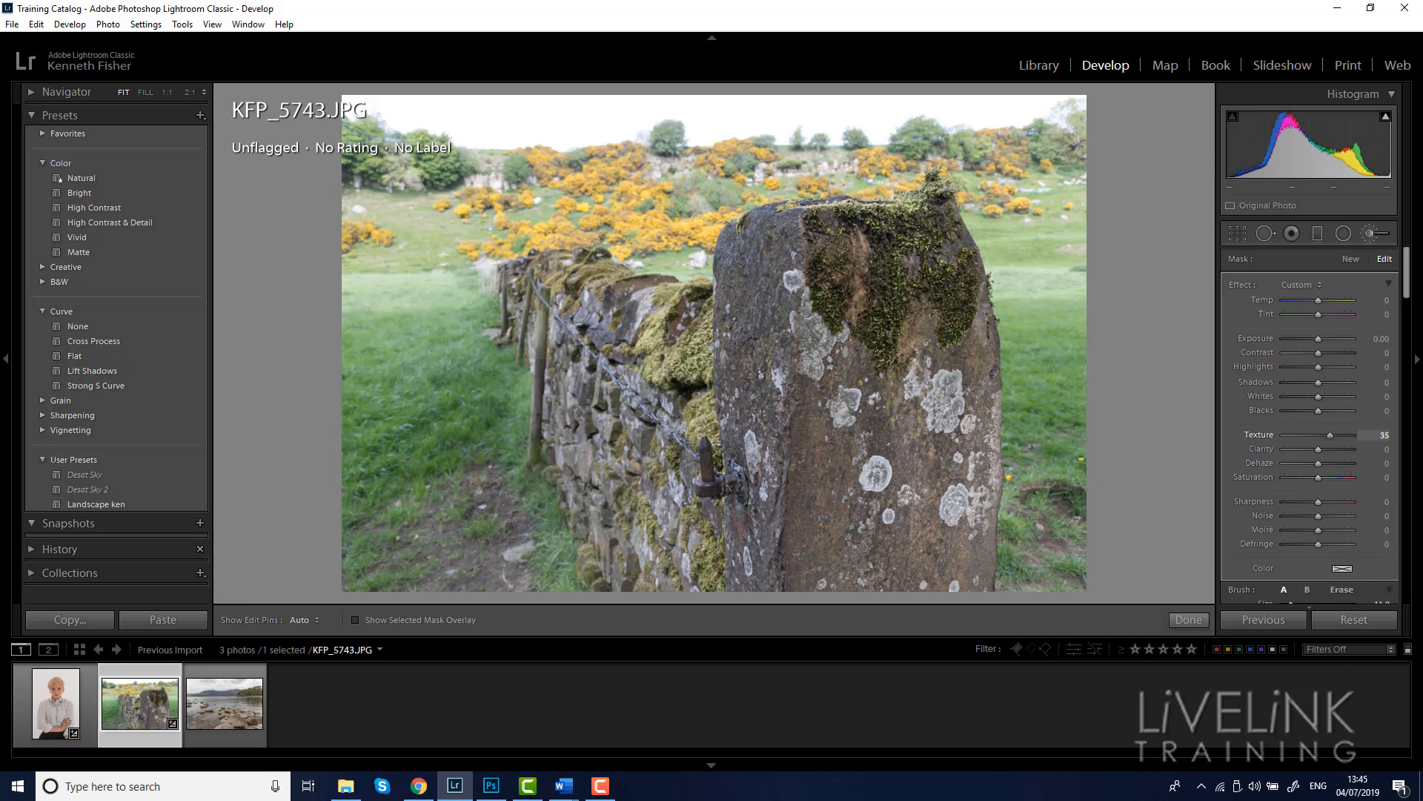
# Step: Set the gatepost mask's Texture to 0, try Clarity values of 35 and 100 instead, and reset the Clarity to 0
pyautogui.moveTo(1336, 435); pyautogui.dragTo(1331, 434)
pyautogui.write('0')
pyautogui.press('Tab')
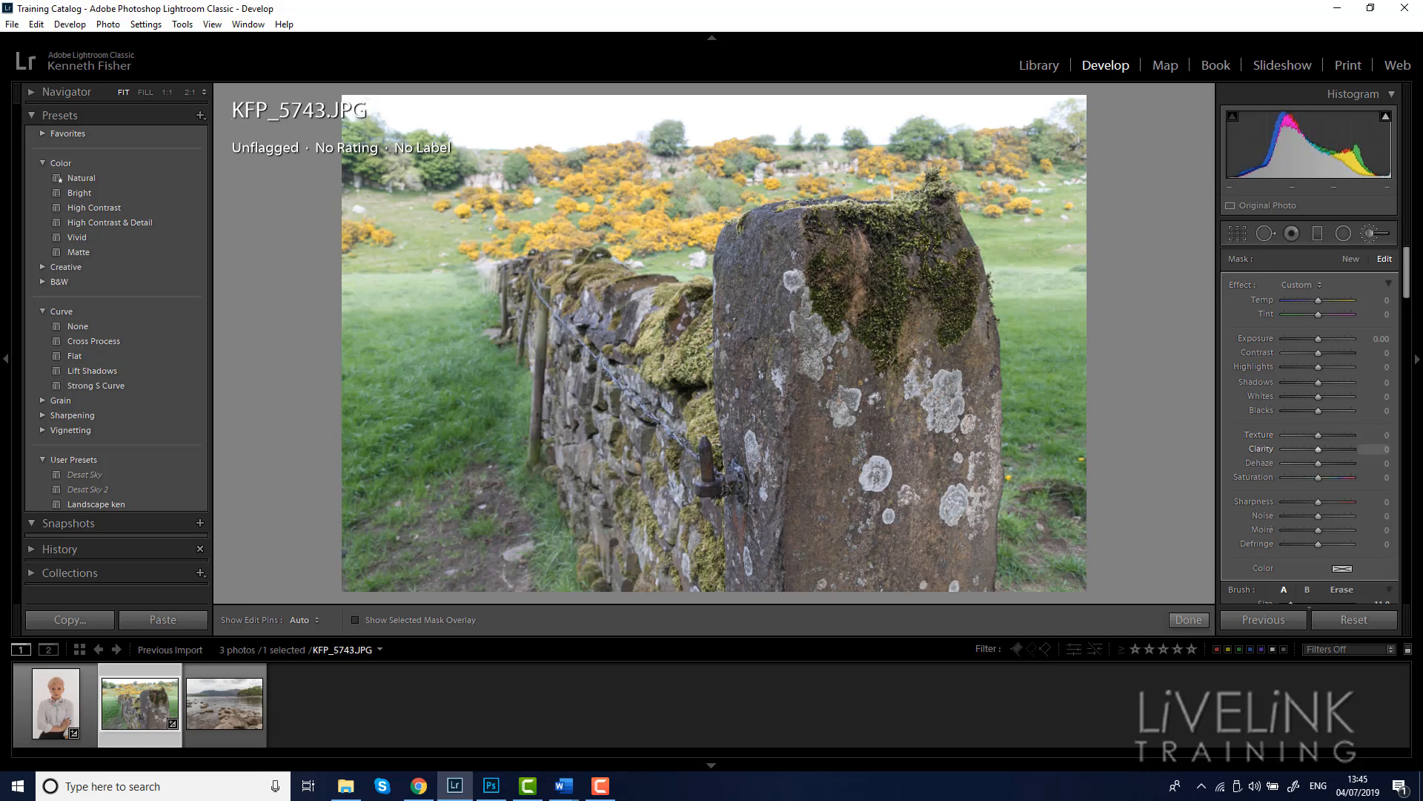
pyautogui.write('35')
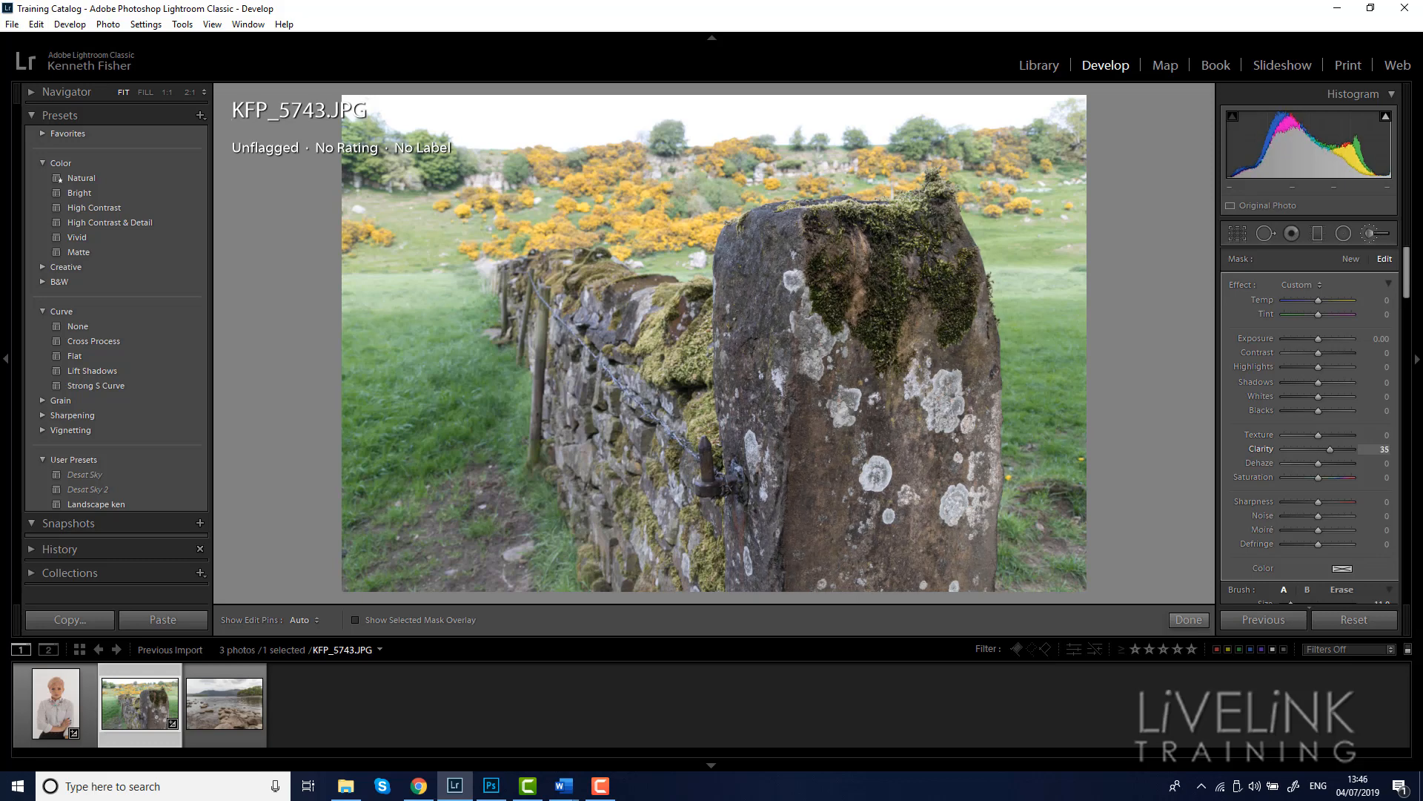
pyautogui.moveTo(1331, 448); pyautogui.dragTo(1352, 448)
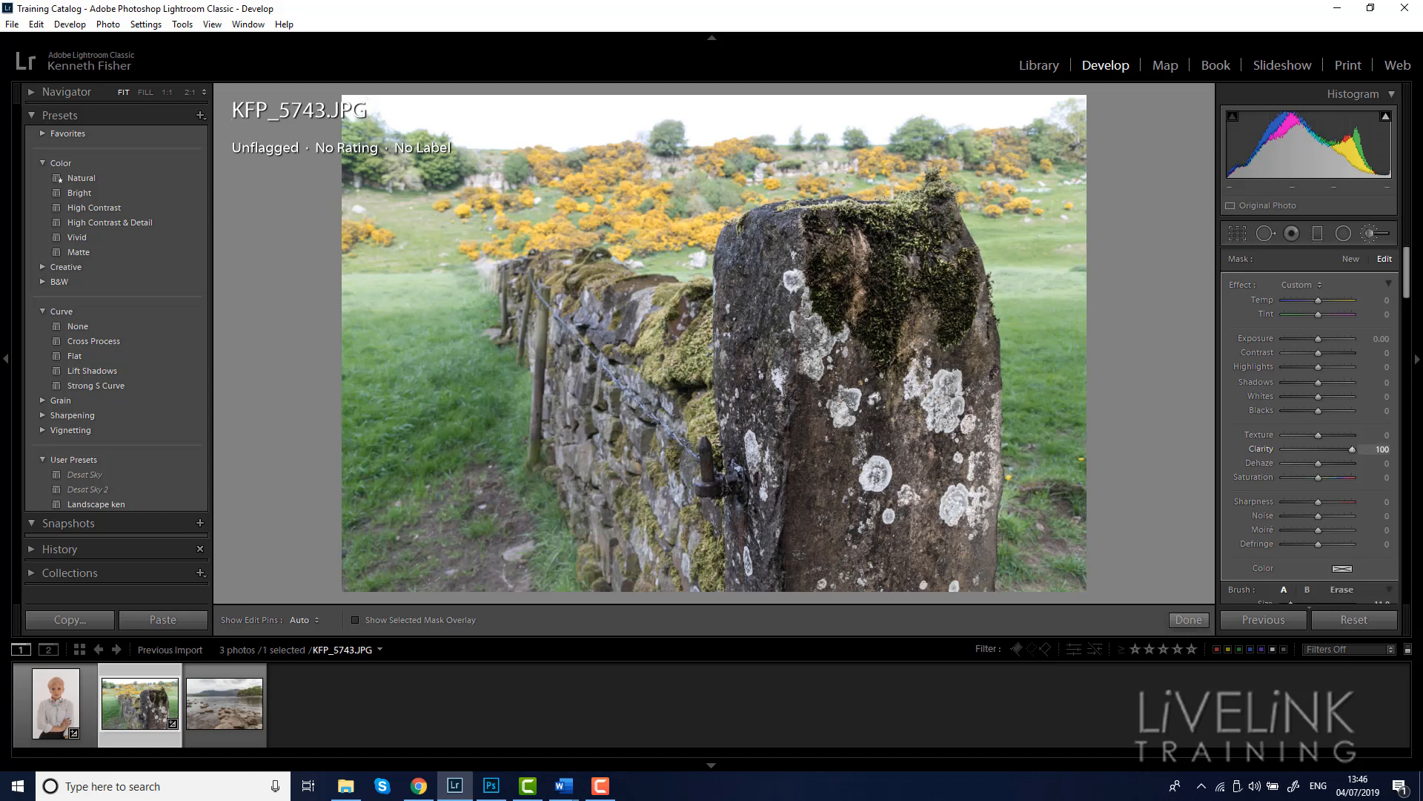
pyautogui.doubleClick(1352, 449)
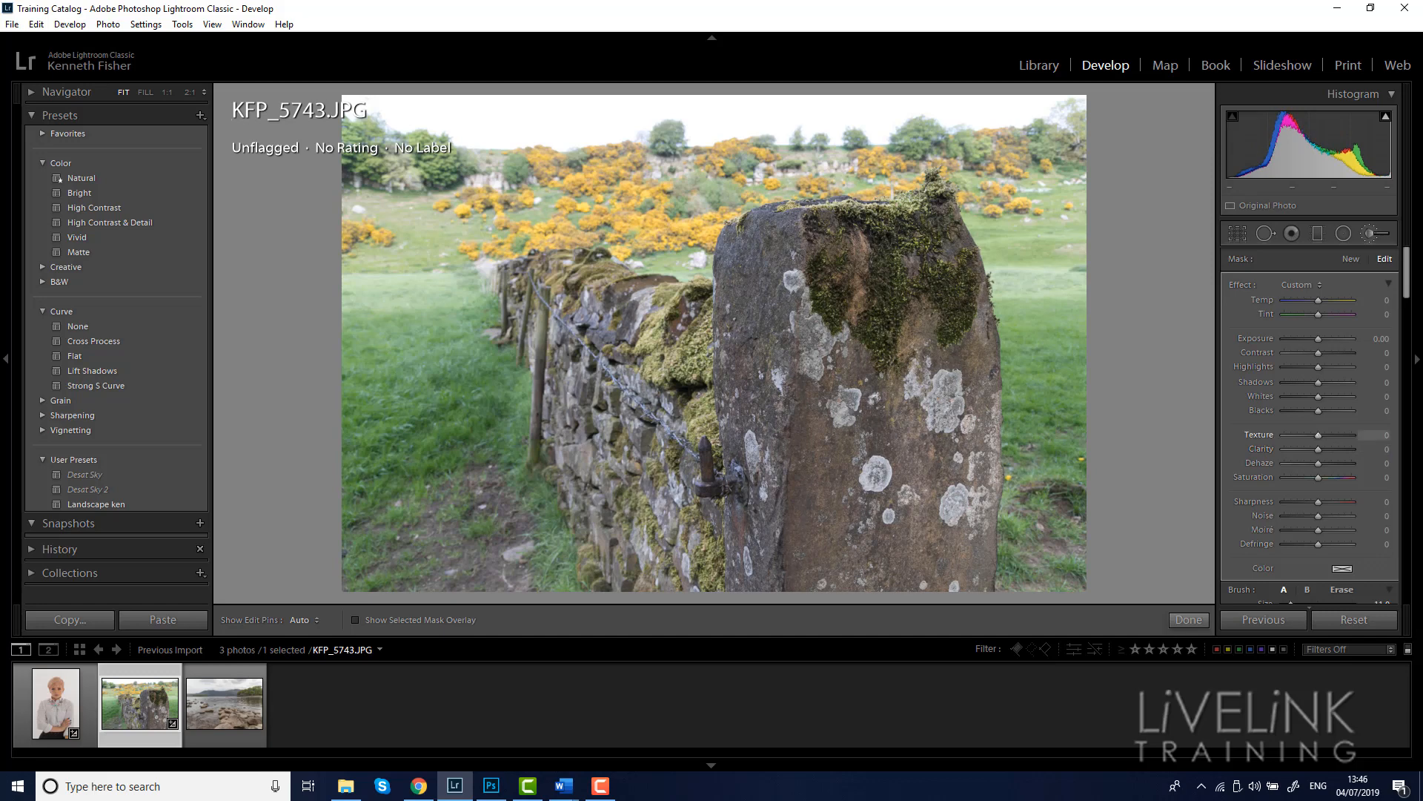
# Step: Raise the gatepost mask's Texture to 70, finish the brush edit and inspect the moss and stone at 1:1
pyautogui.moveTo(1318, 435); pyautogui.dragTo(1342, 435)
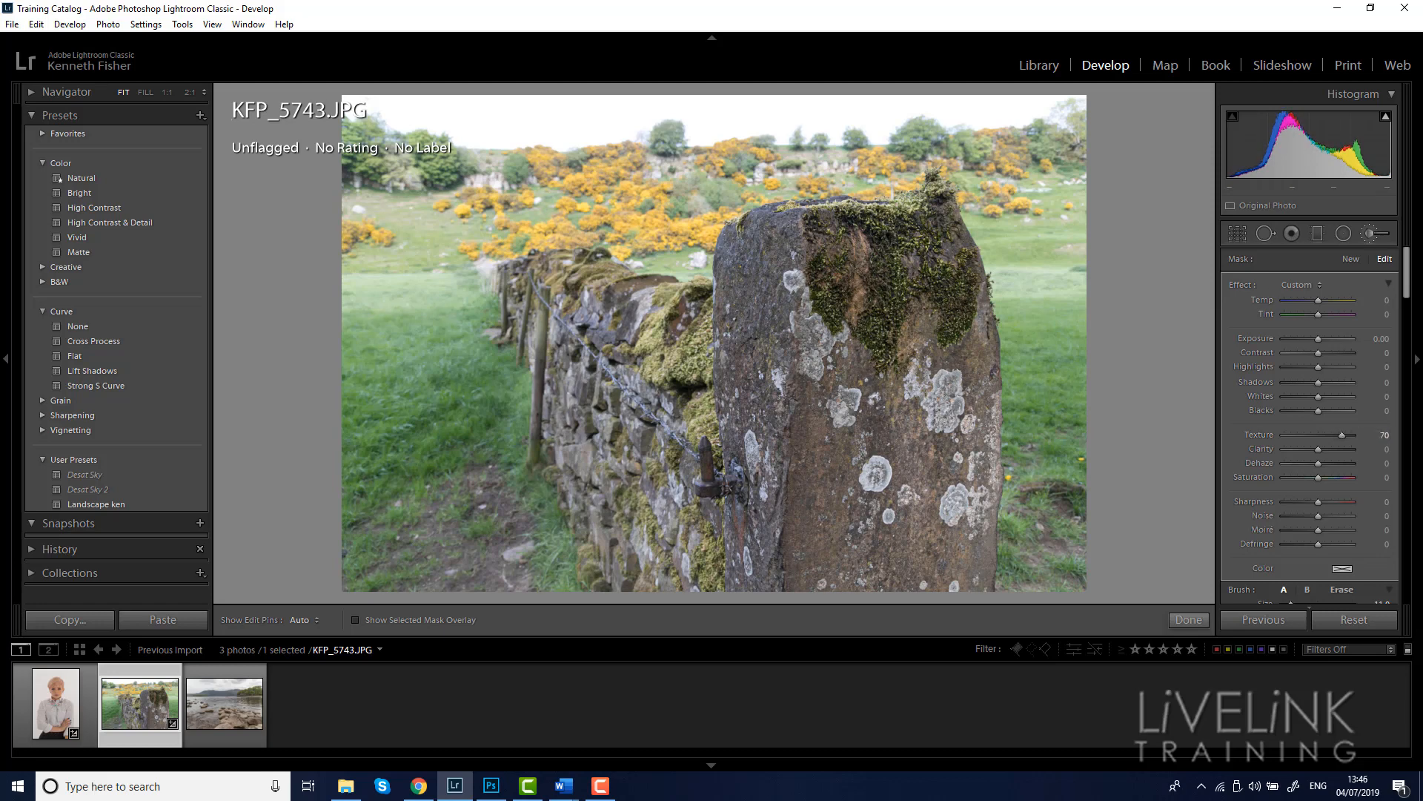
pyautogui.click(1188, 620)
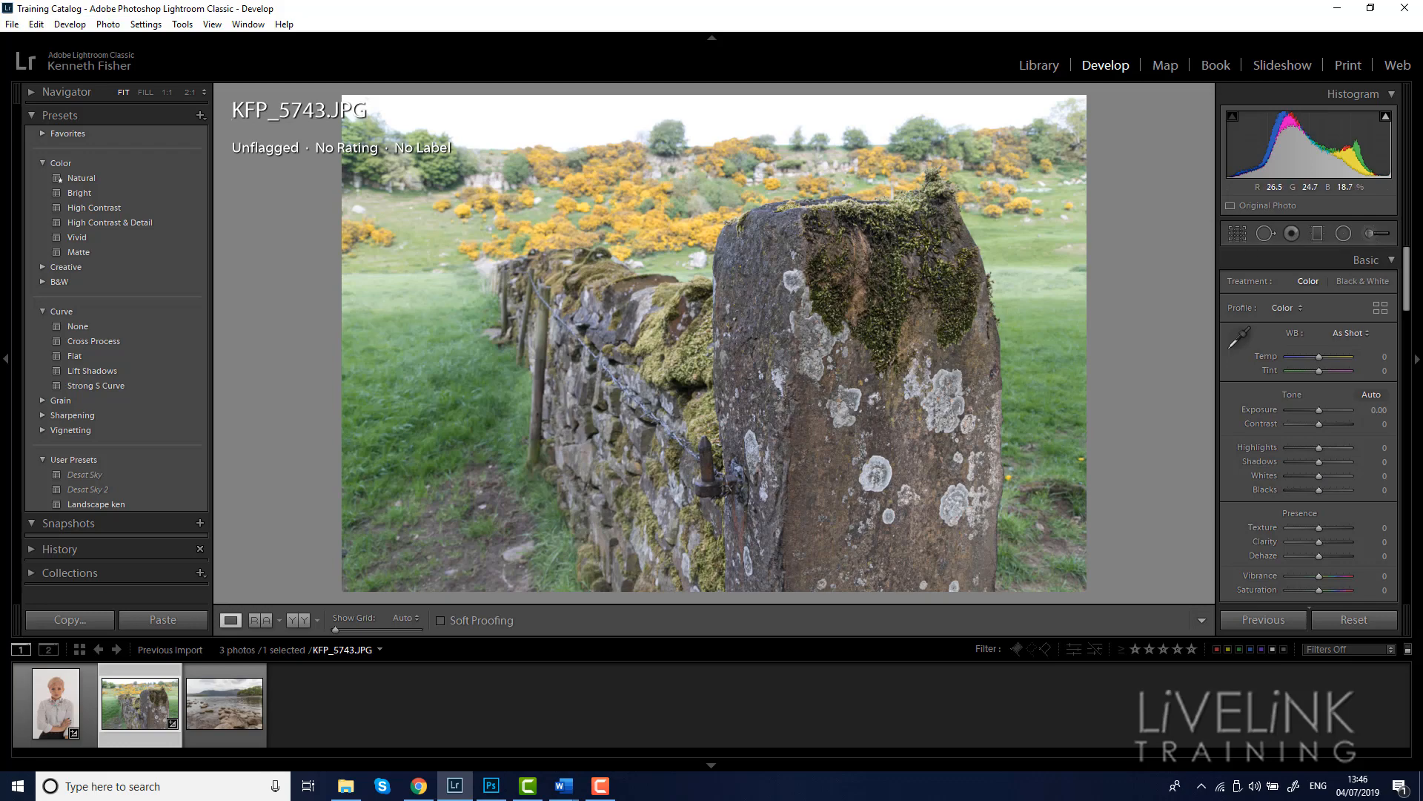
pyautogui.press('z')
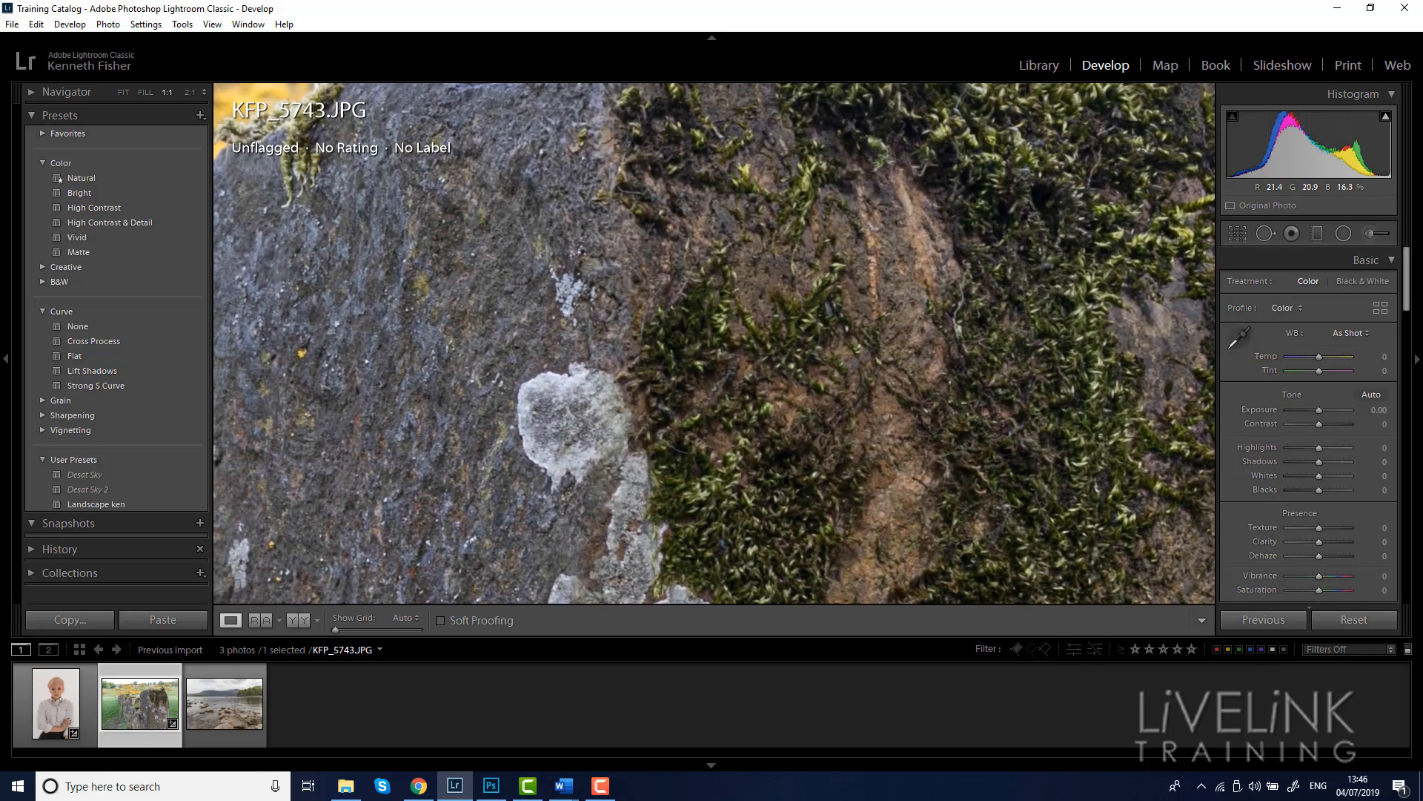
pyautogui.moveTo(715, 343); pyautogui.dragTo(577, 517)
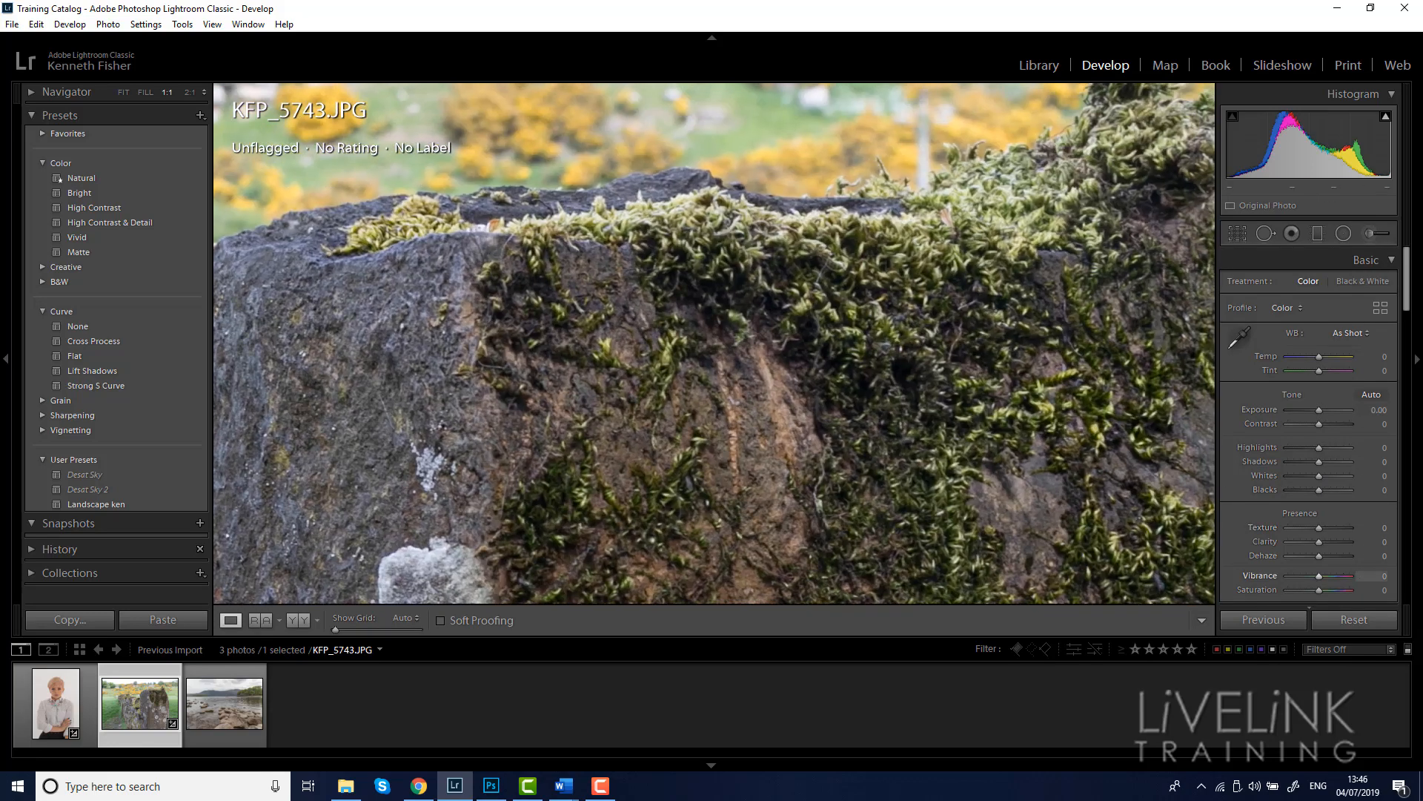
pyautogui.moveTo(667, 445); pyautogui.dragTo(799, 213)
pyautogui.moveTo(586, 459); pyautogui.dragTo(218, 478)
pyautogui.moveTo(714, 343); pyautogui.dragTo(838, 458)
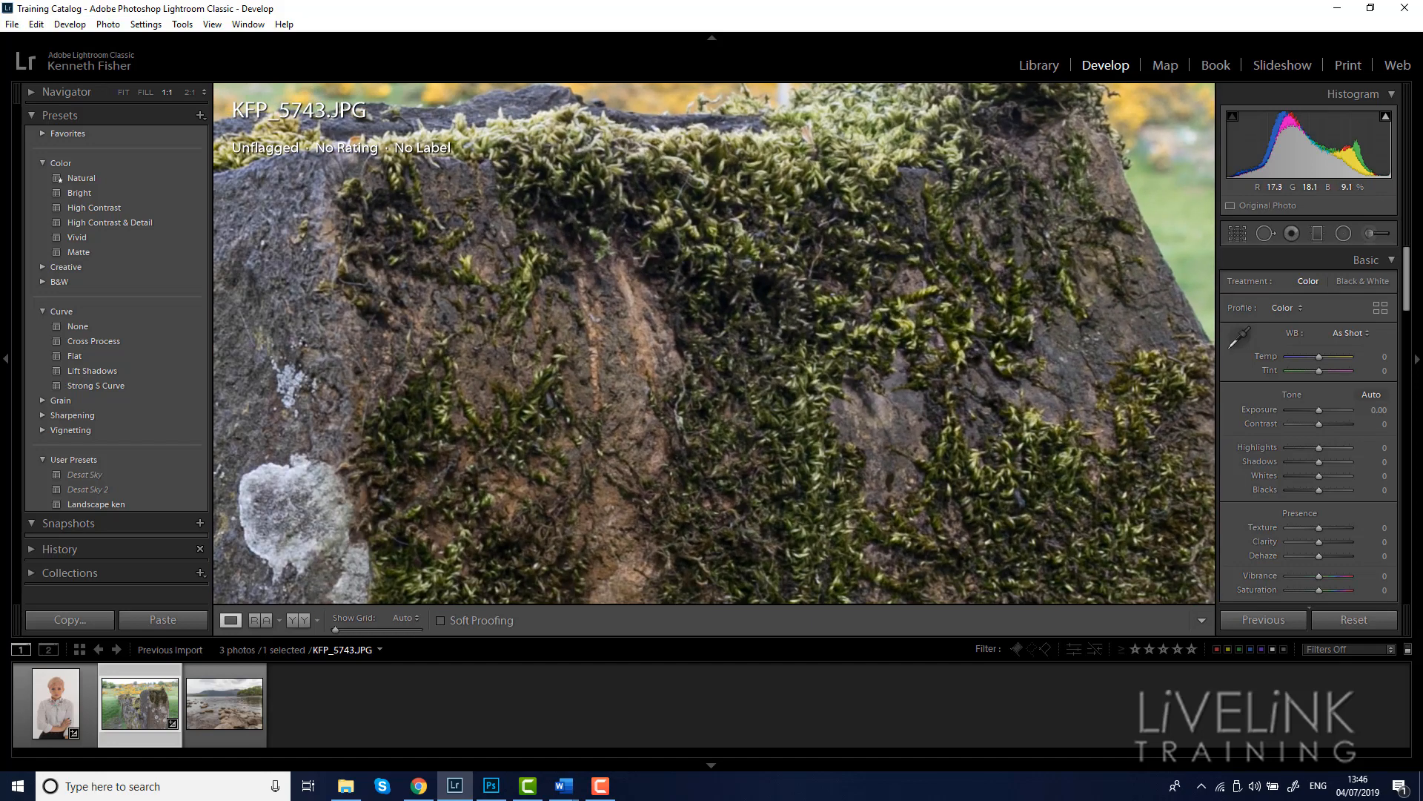